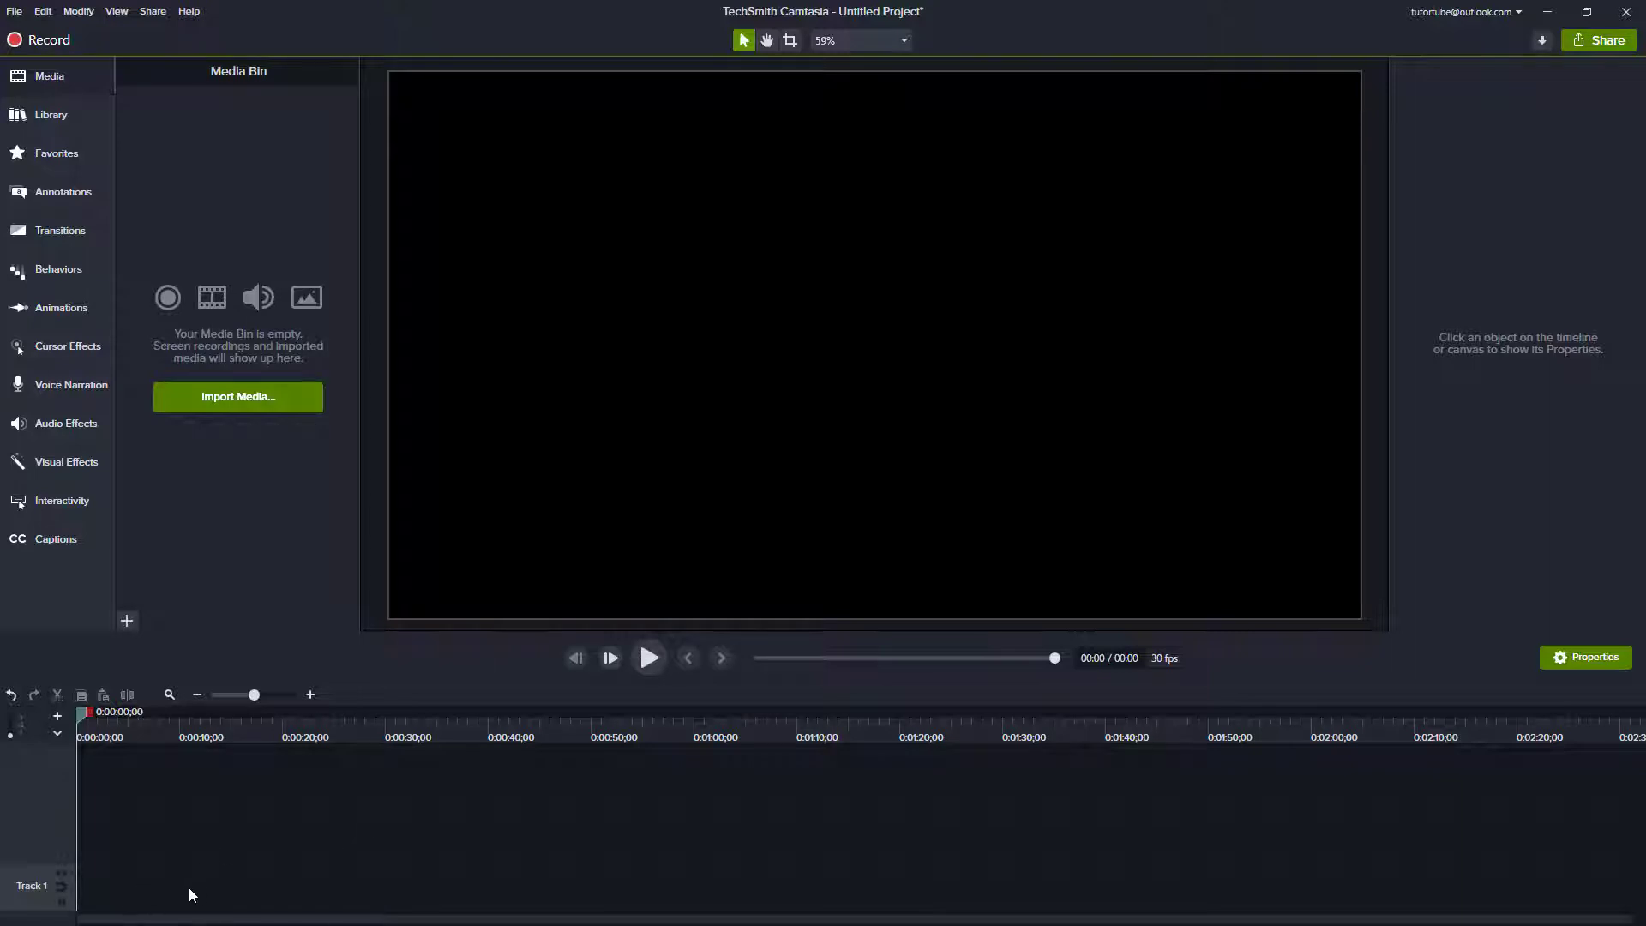
Add a placeholder at the start of Track 1 and extend it to about 1:16 long.
{"action": "right_click", "coordinate": [126, 900]}
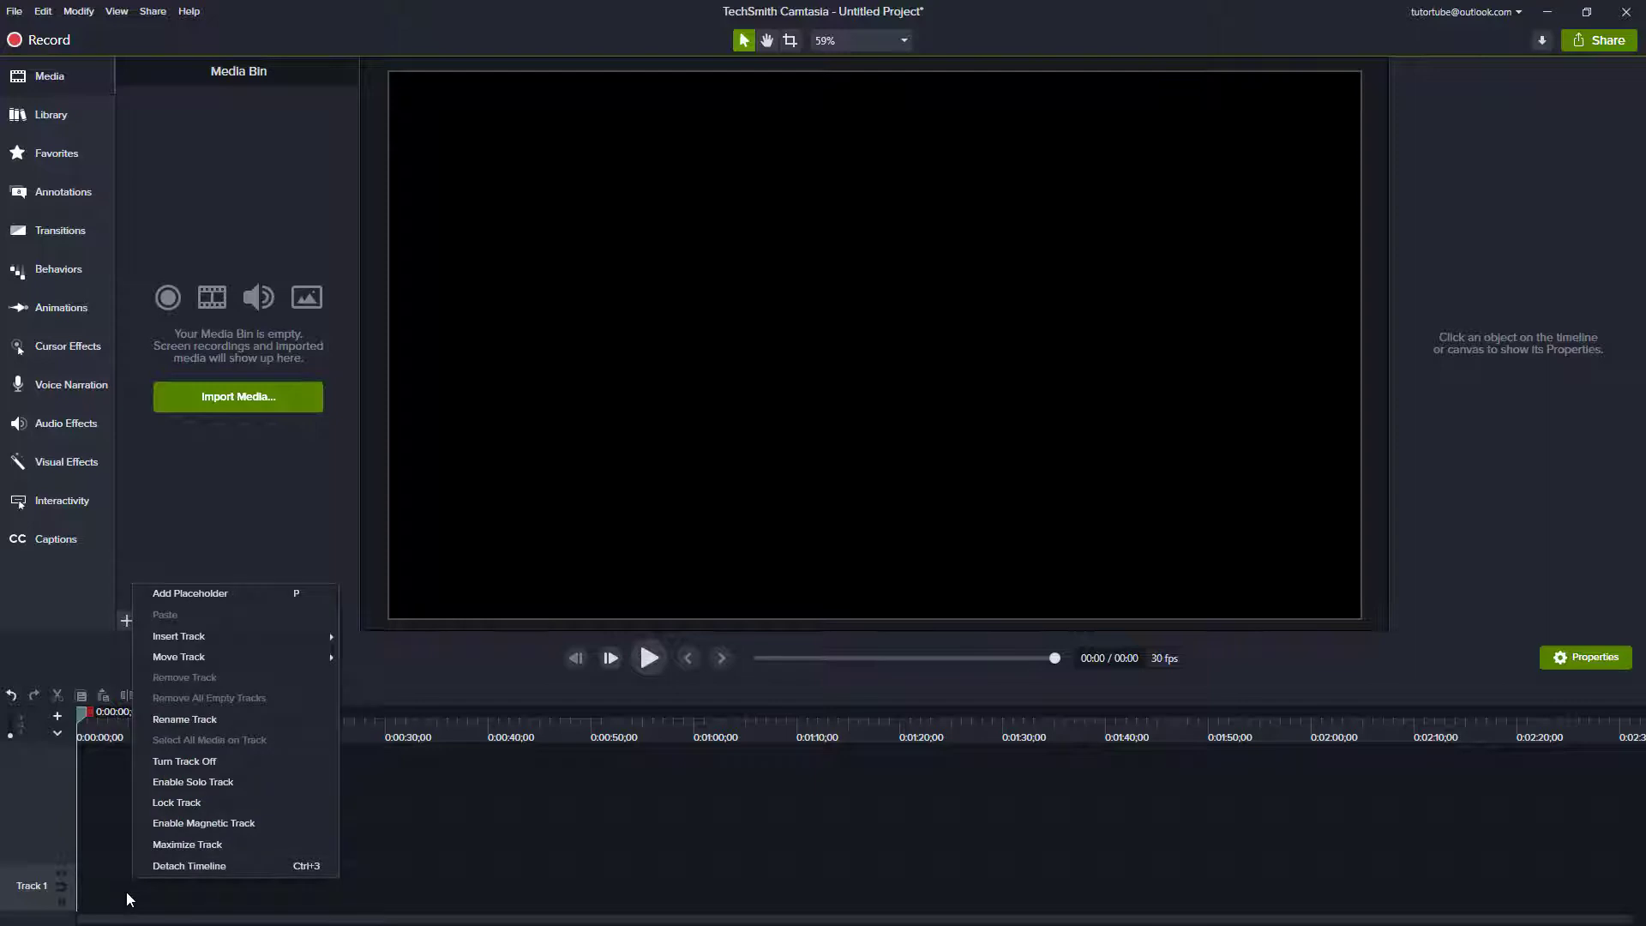
{"action": "left_click", "coordinate": [207, 594]}
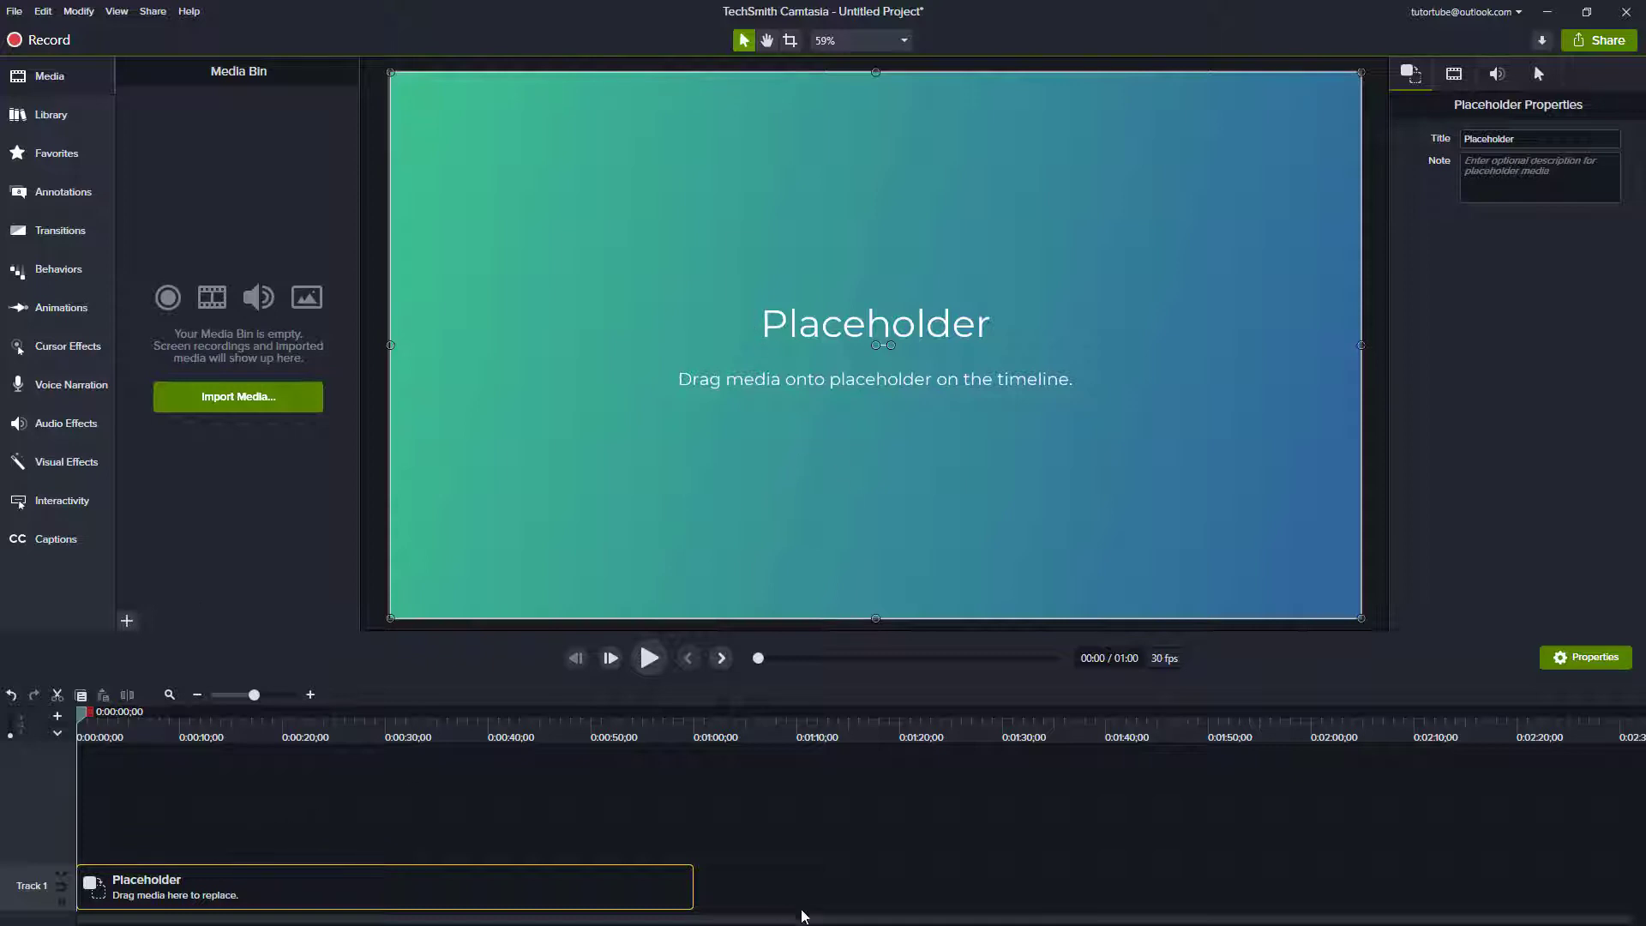
{"action": "left_click_drag", "start_coordinate": [691, 886], "coordinate": [856, 901]}
Add a second placeholder on a new track above the first and fit it to the same start and end.
{"action": "left_click_drag", "start_coordinate": [242, 737], "coordinate": [434, 770]}
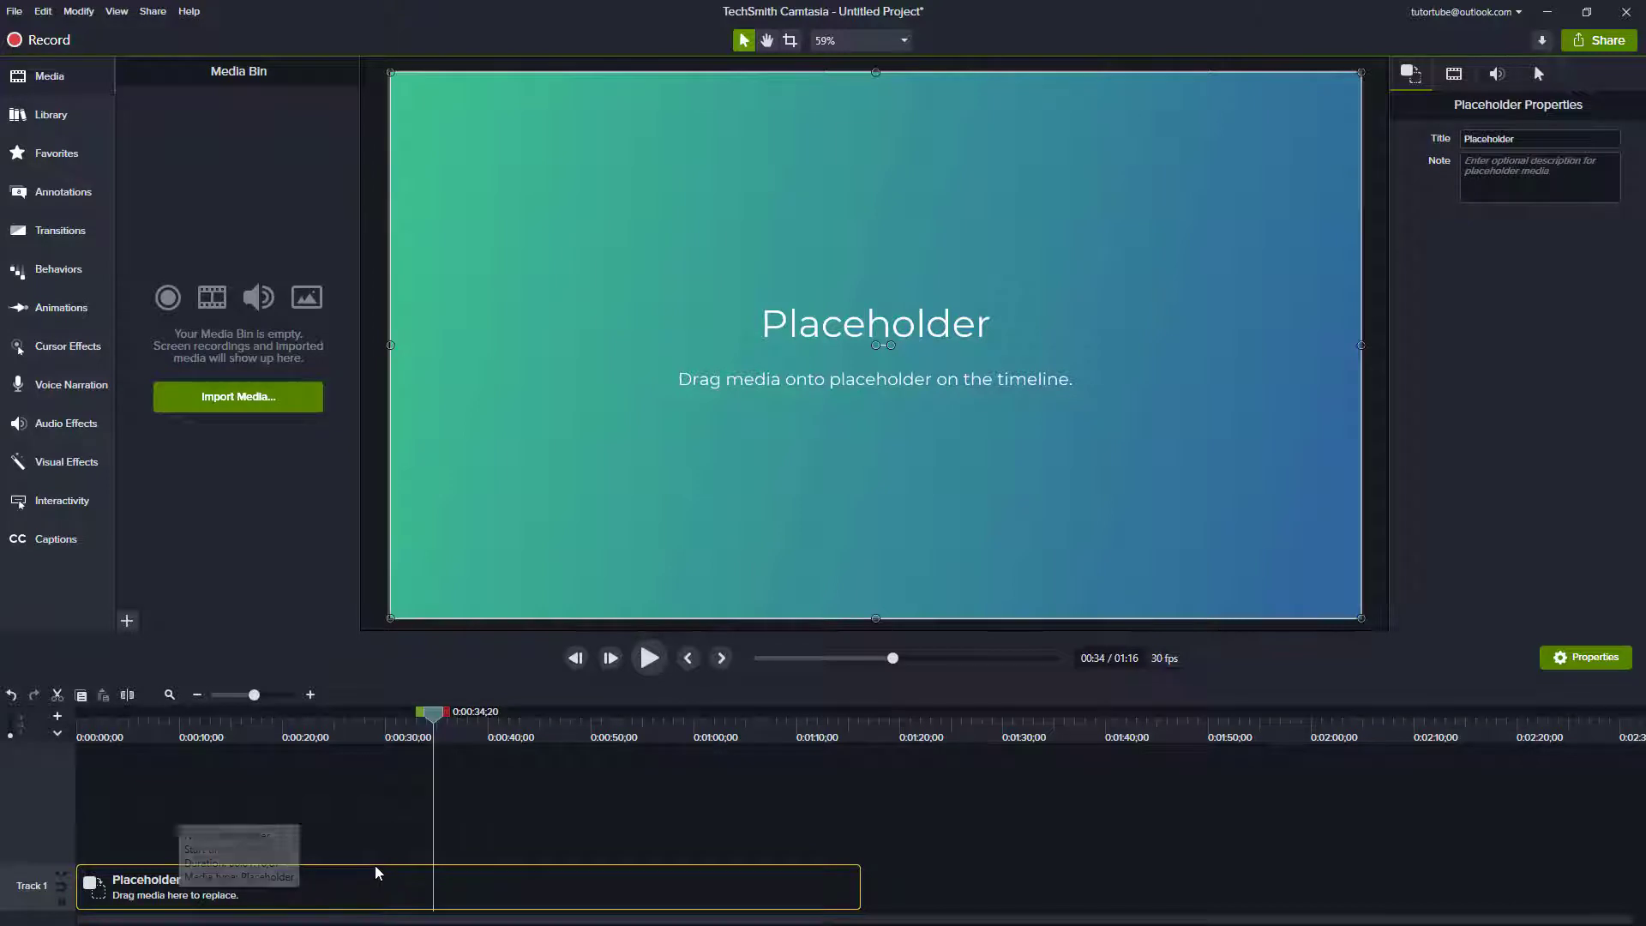
{"action": "right_click", "coordinate": [397, 848]}
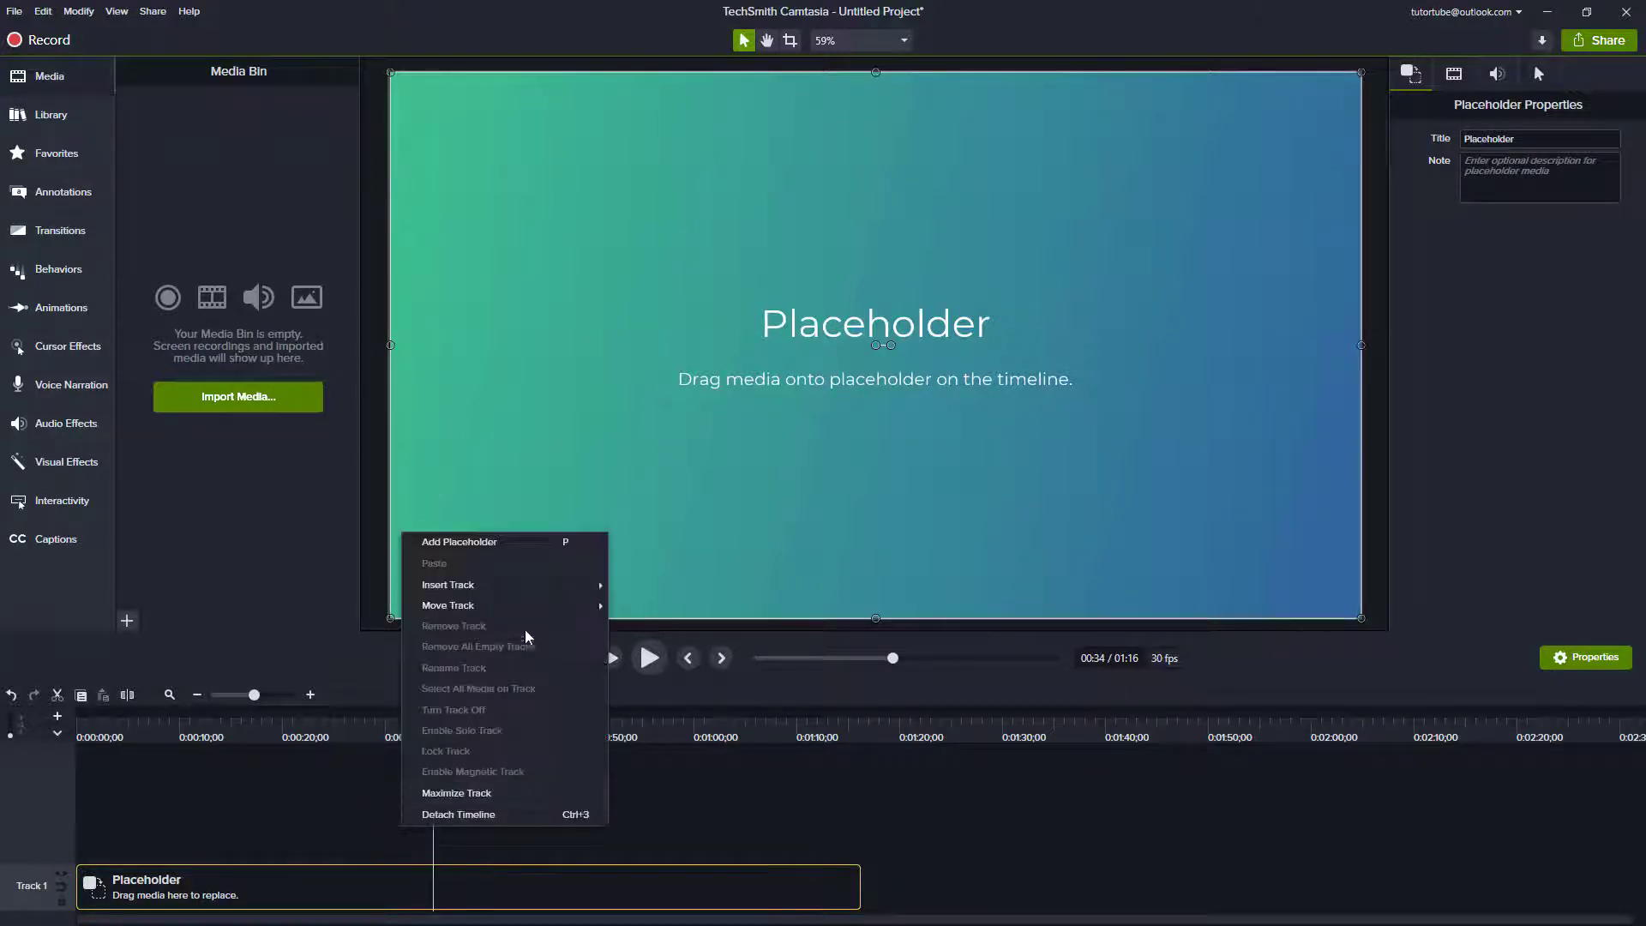
{"action": "left_click", "coordinate": [475, 542]}
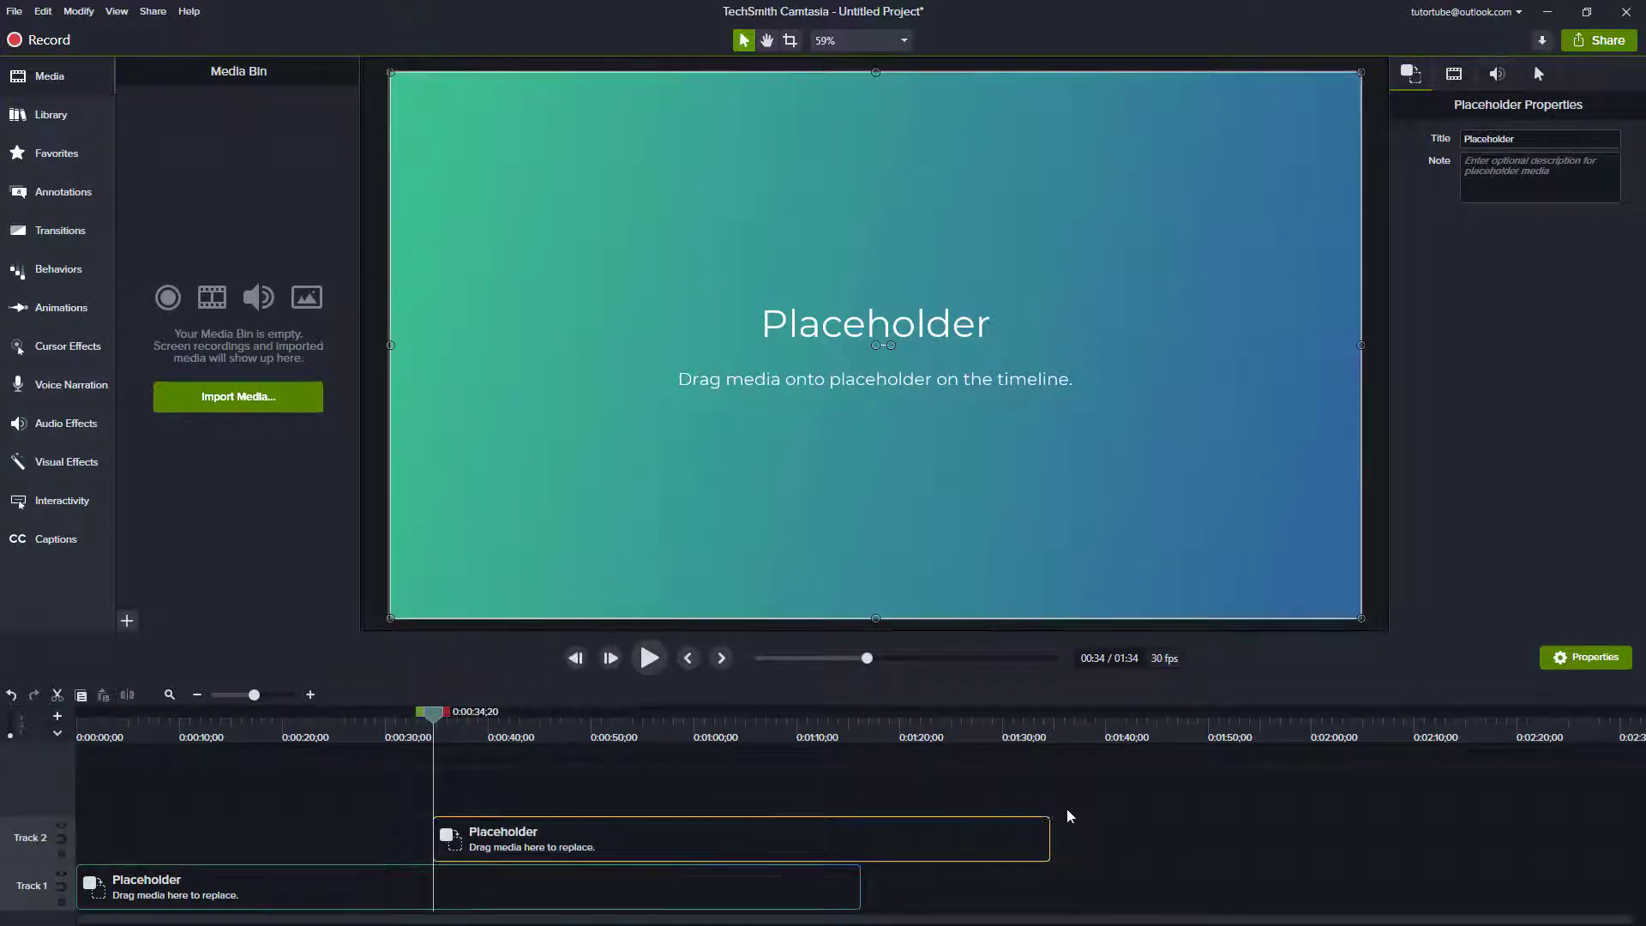
{"action": "left_click_drag", "start_coordinate": [1059, 836], "coordinate": [860, 845]}
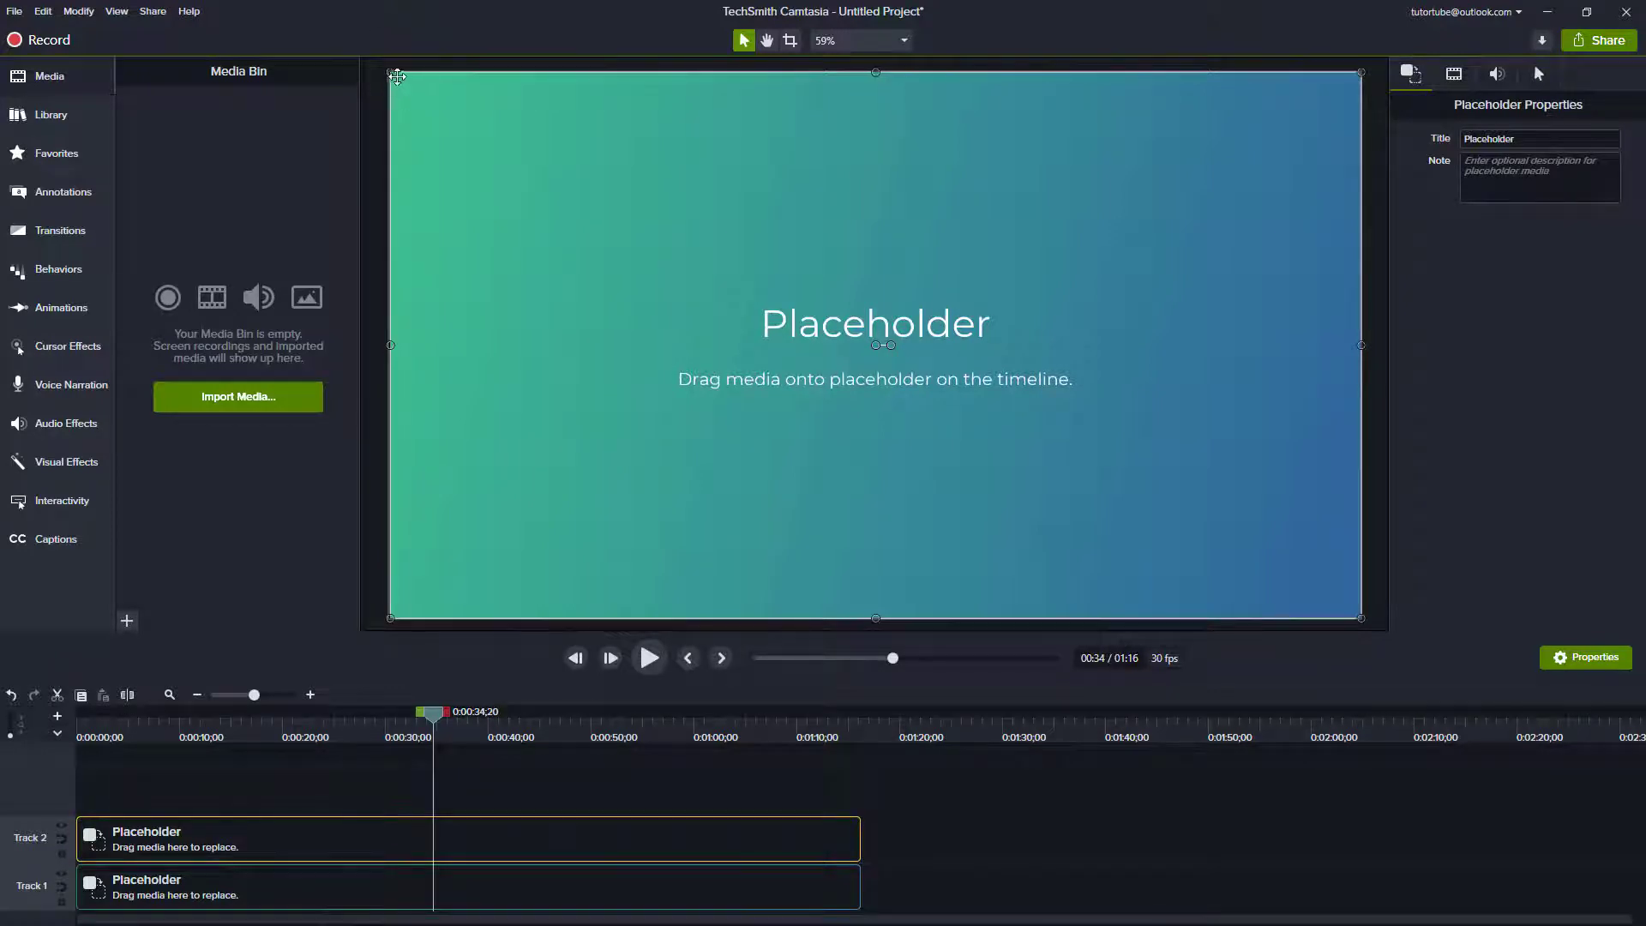
Shrink the Track 2 placeholder to about 35.7% scale and place it near the canvas's lower-right corner, around X 686.5, Y -298.3.
{"action": "left_click_drag", "start_coordinate": [391, 73], "coordinate": [1108, 474]}
{"action": "left_click_drag", "start_coordinate": [1107, 547], "coordinate": [1157, 547]}
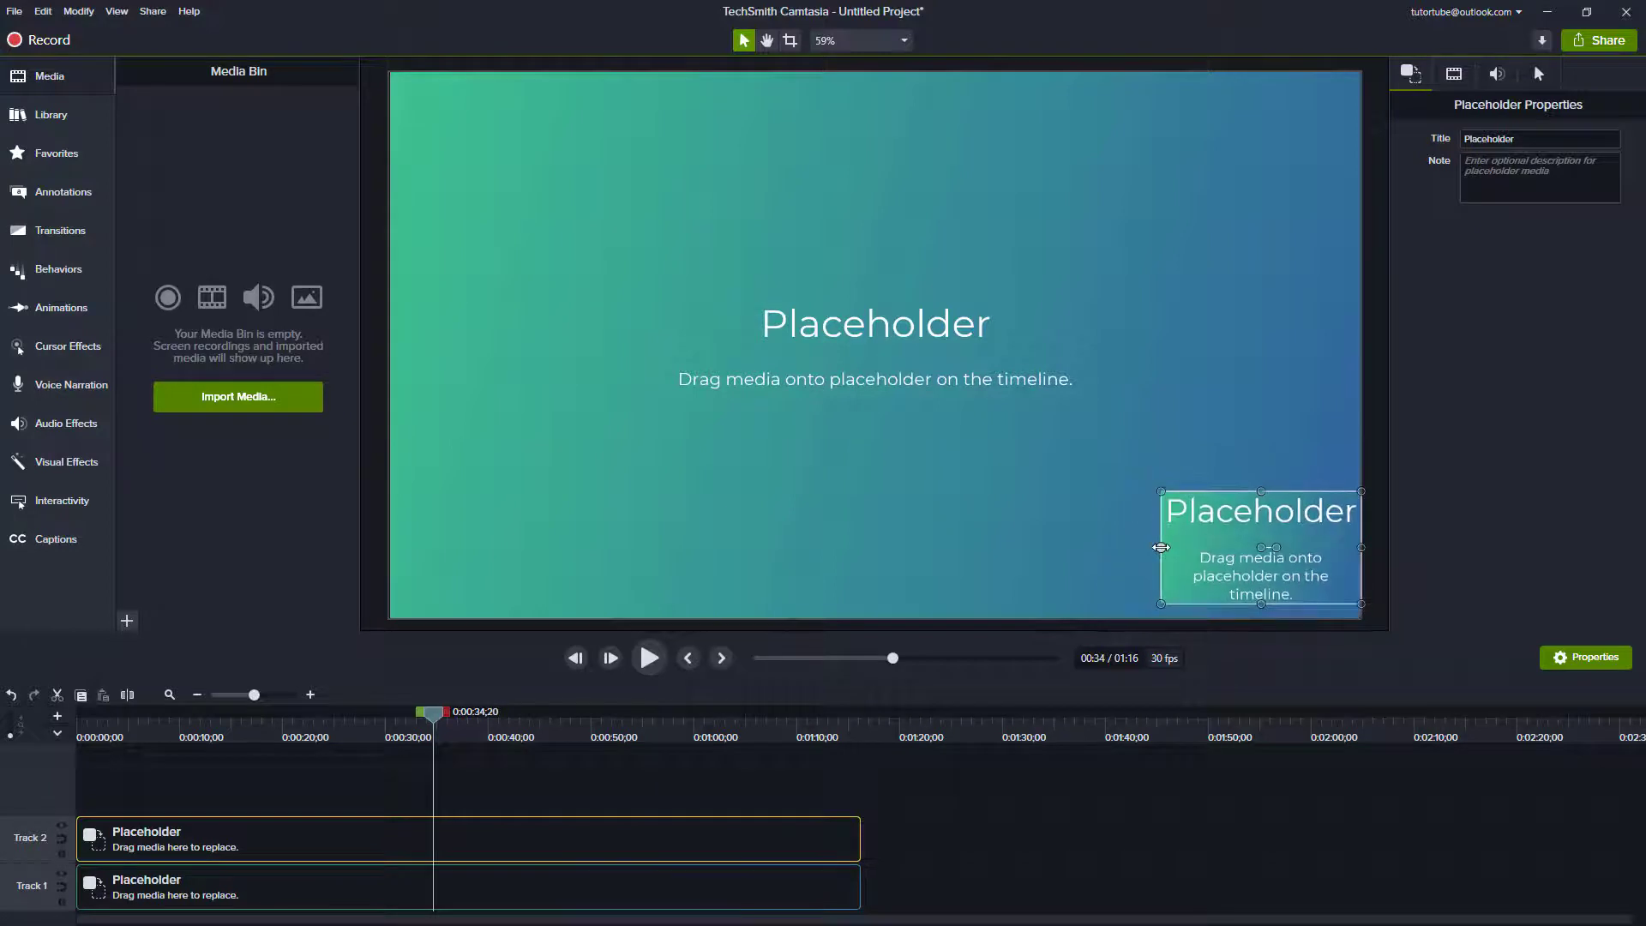
{"action": "left_click_drag", "start_coordinate": [1367, 609], "coordinate": [1326, 588]}
{"action": "left_click", "coordinate": [1453, 75]}
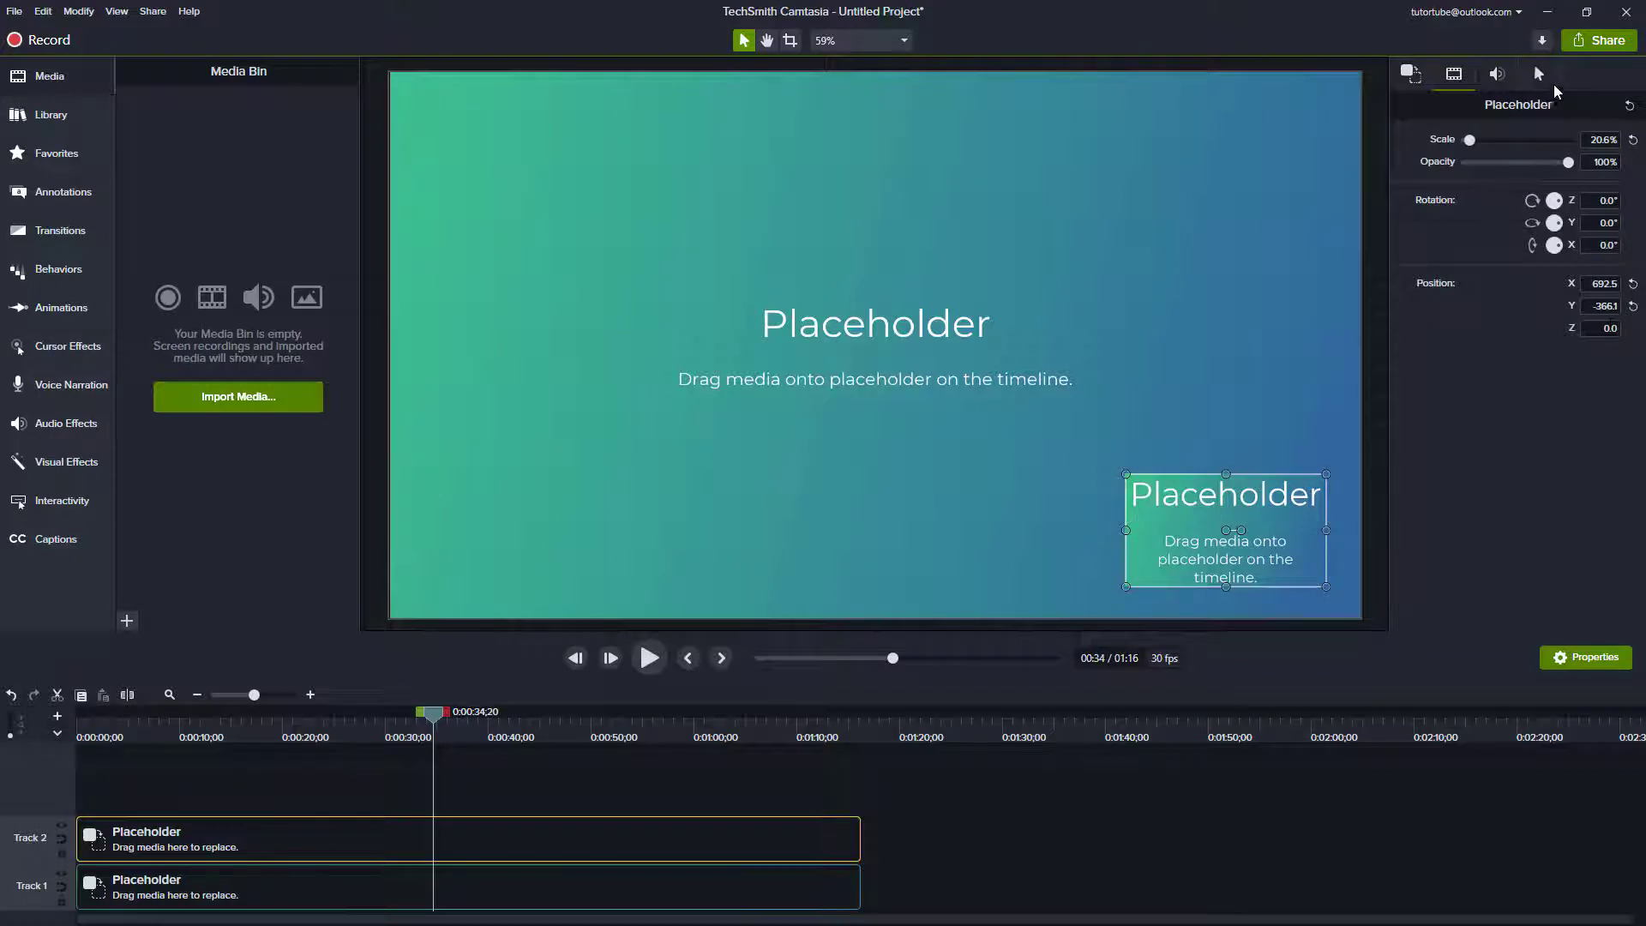
{"action": "left_click_drag", "start_coordinate": [1268, 503], "coordinate": [1259, 433]}
{"action": "left_click_drag", "start_coordinate": [1132, 390], "coordinate": [1108, 418]}
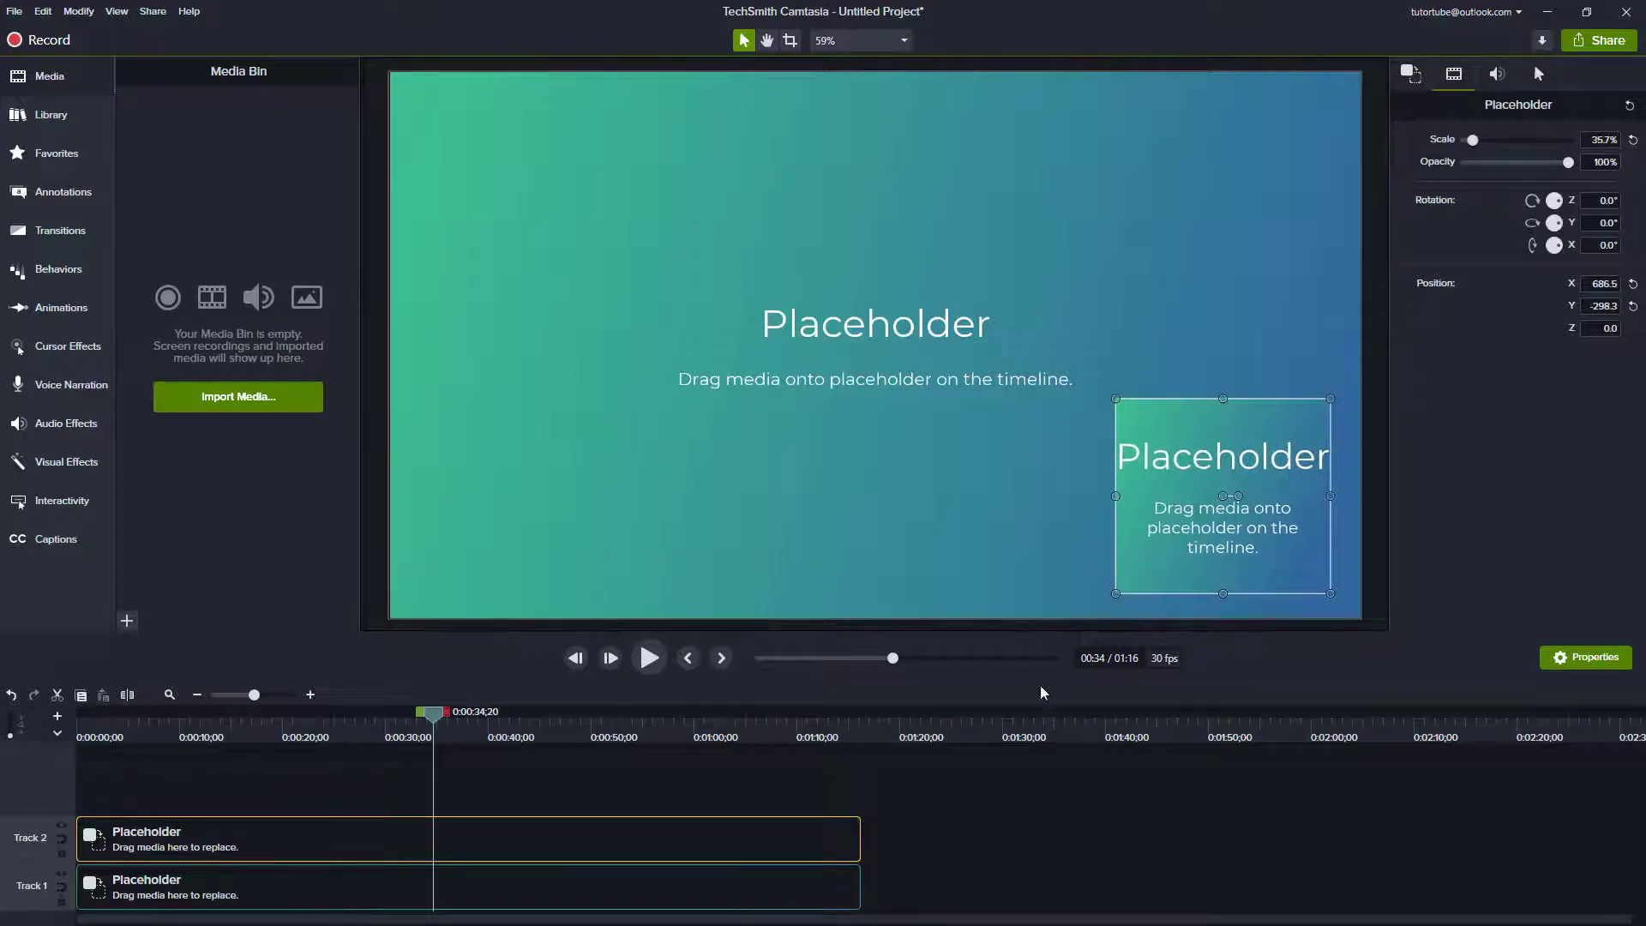
{"action": "left_click", "coordinate": [977, 813]}
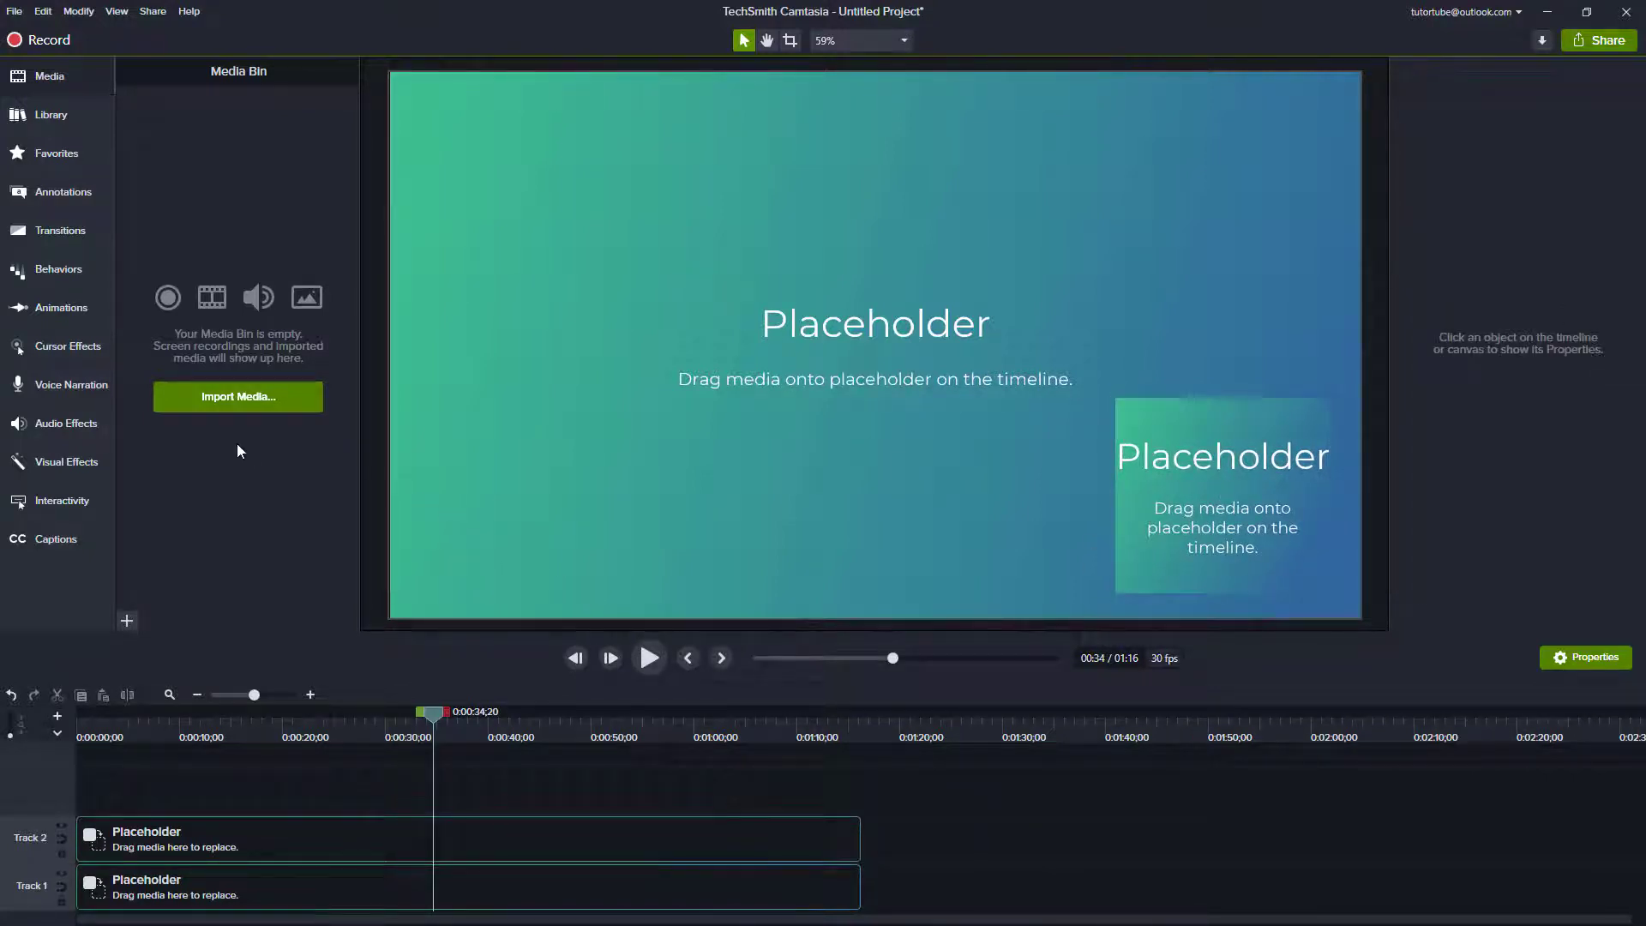
Import Masked Video.mov from the After Effects Projects for Youtube folder on the TutorTube (K:) drive into the Media Bin.
{"action": "left_click", "coordinate": [264, 396]}
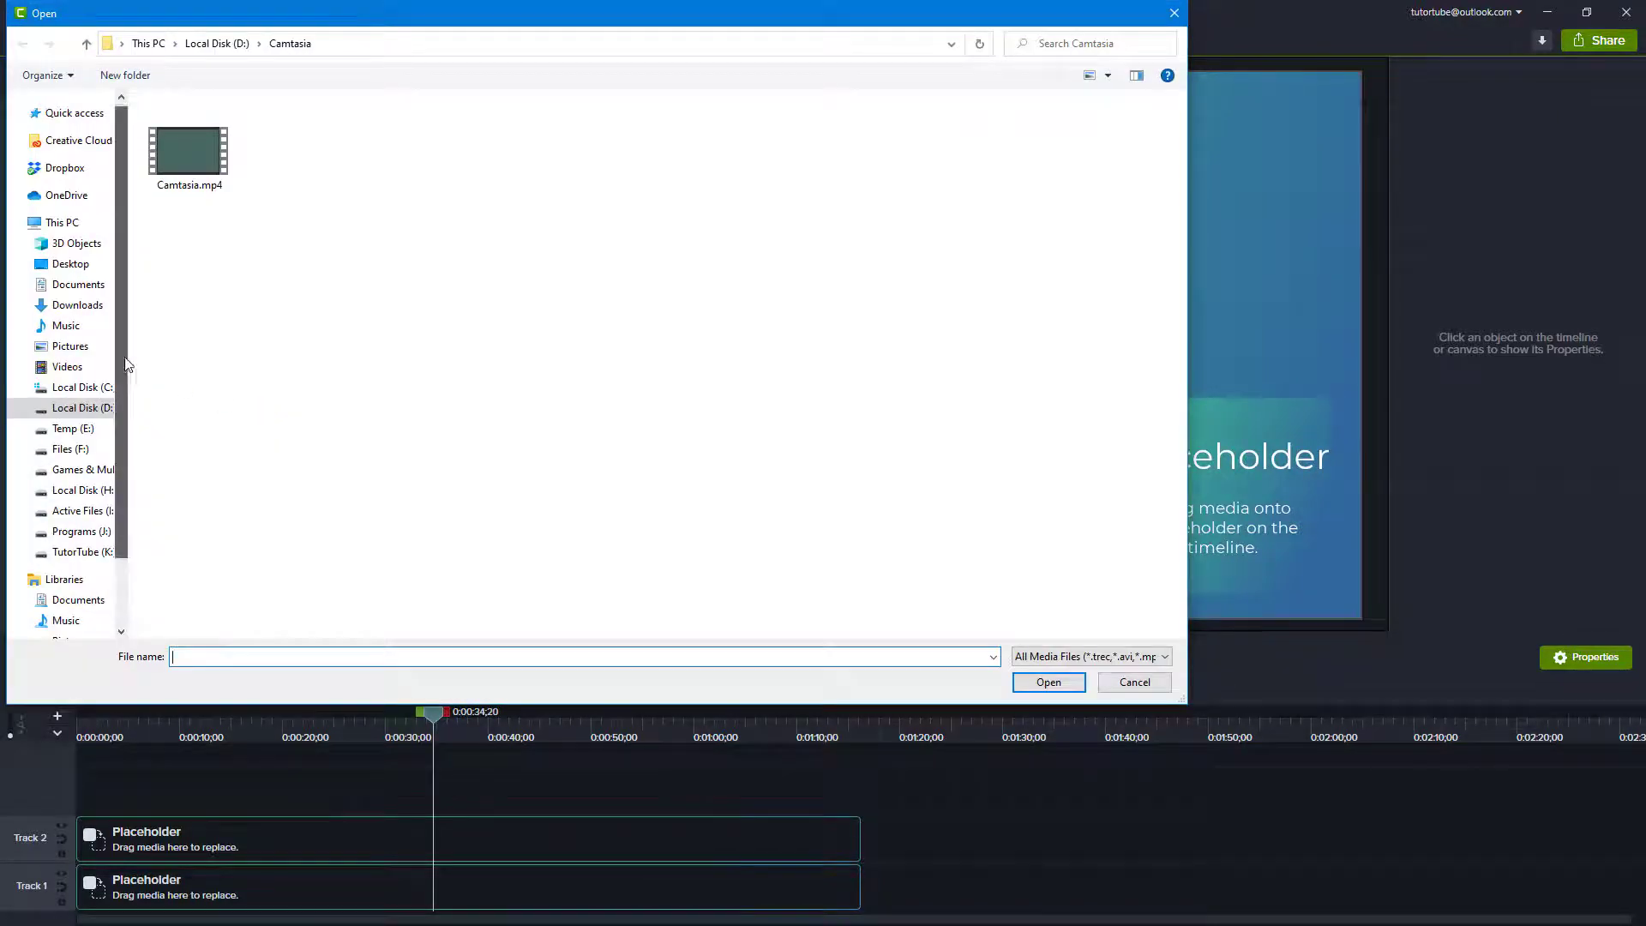
{"action": "scroll", "coordinate": [111, 403], "scroll_direction": "down", "scroll_amount": 2}
{"action": "left_click", "coordinate": [83, 463]}
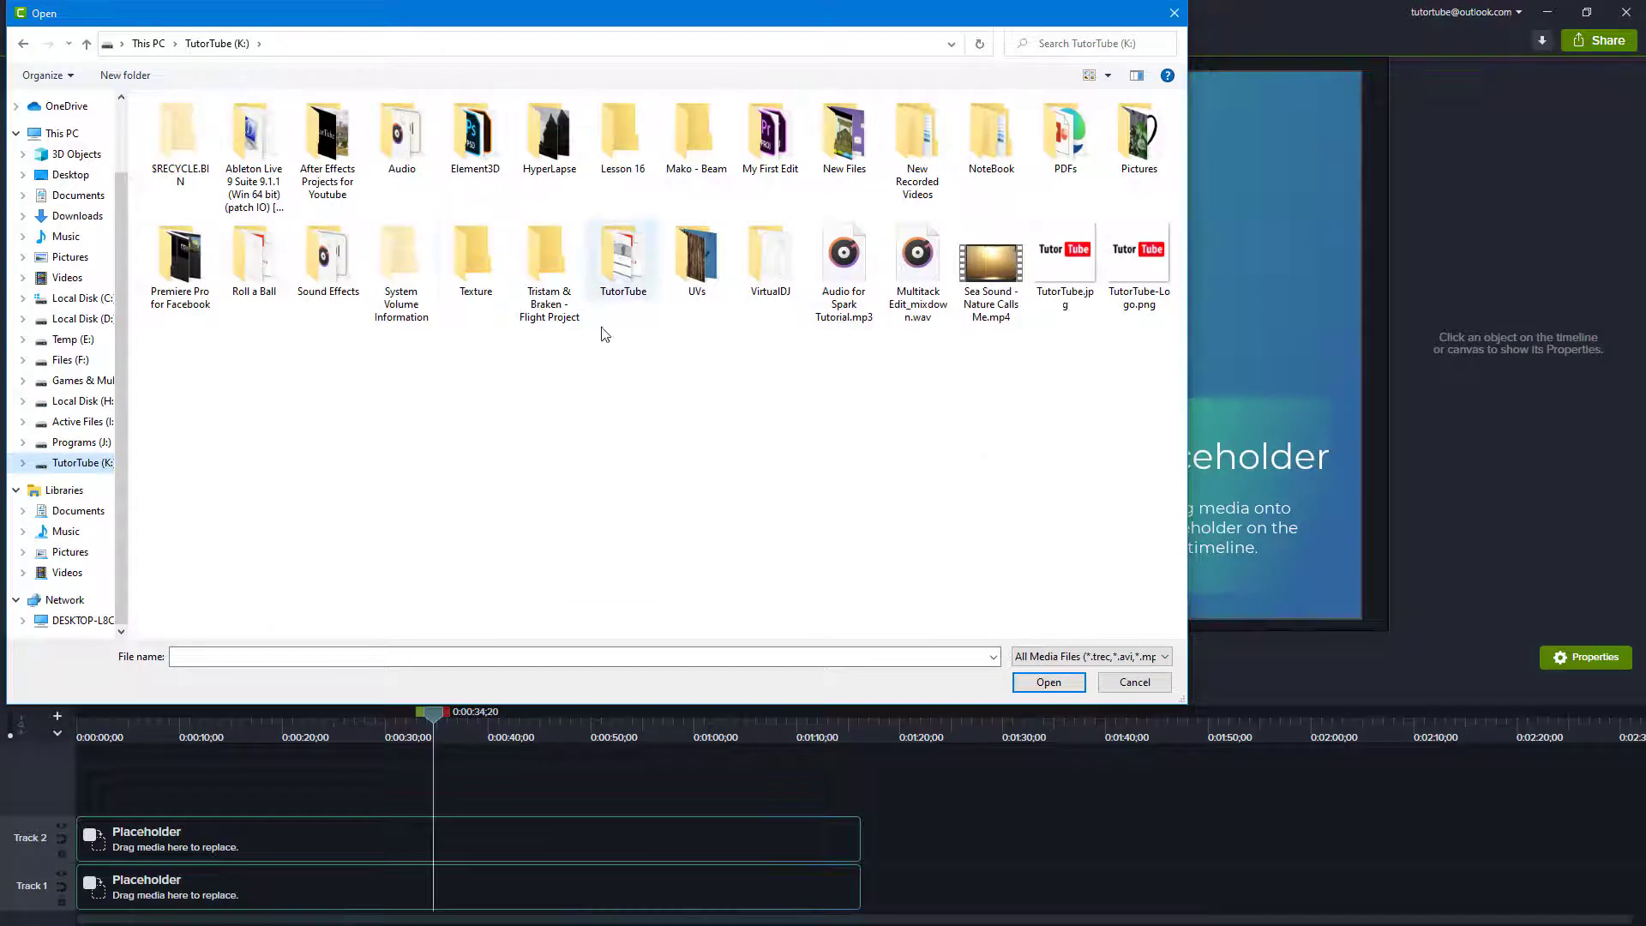
{"action": "left_click", "coordinate": [326, 188]}
{"action": "double_click", "coordinate": [326, 190]}
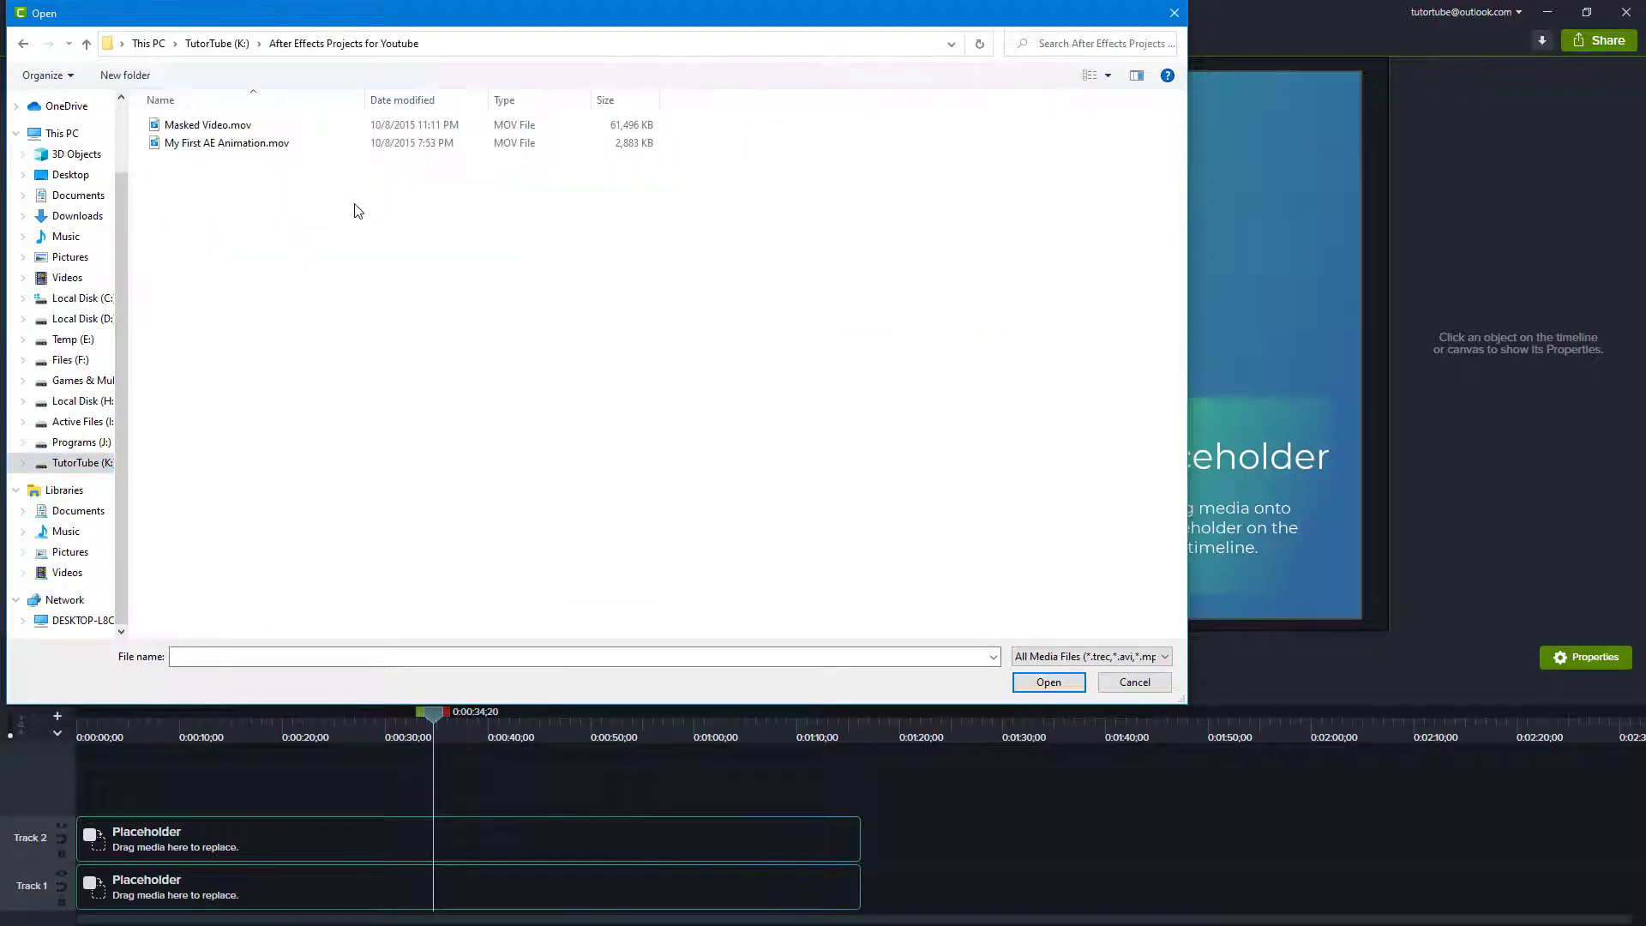
{"action": "double_click", "coordinate": [219, 126]}
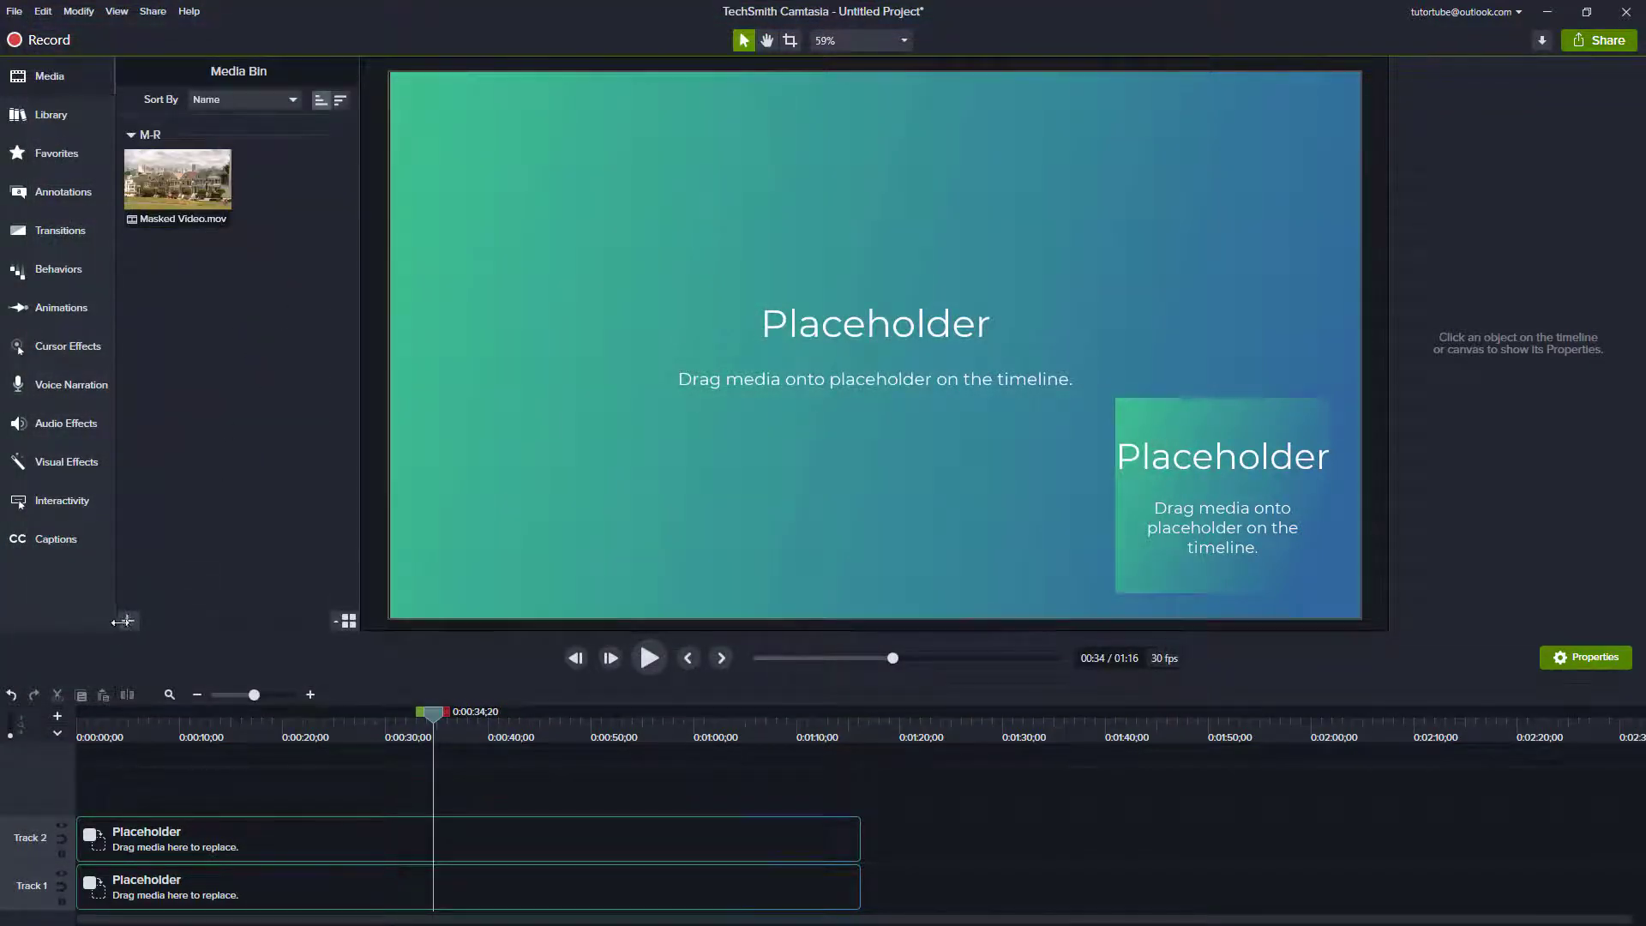
Import TutorTube-Logo.png from the root of the TutorTube (K:) drive into the Media Bin.
{"action": "left_click", "coordinate": [125, 623]}
{"action": "left_click", "coordinate": [153, 567]}
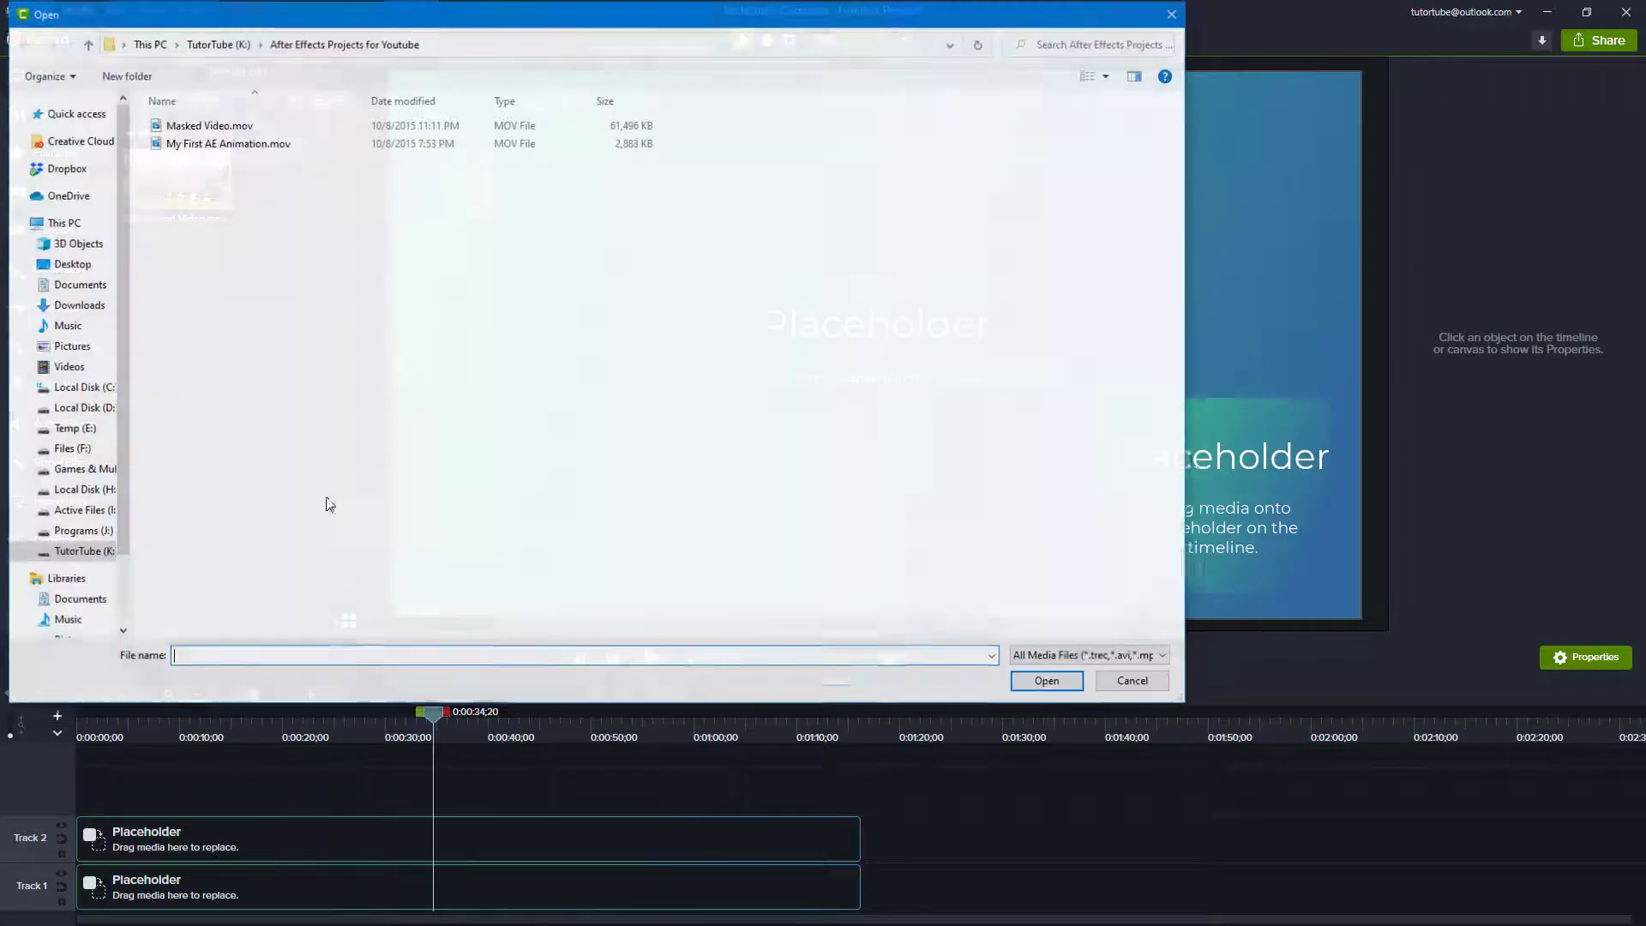
{"action": "left_click", "coordinate": [218, 43]}
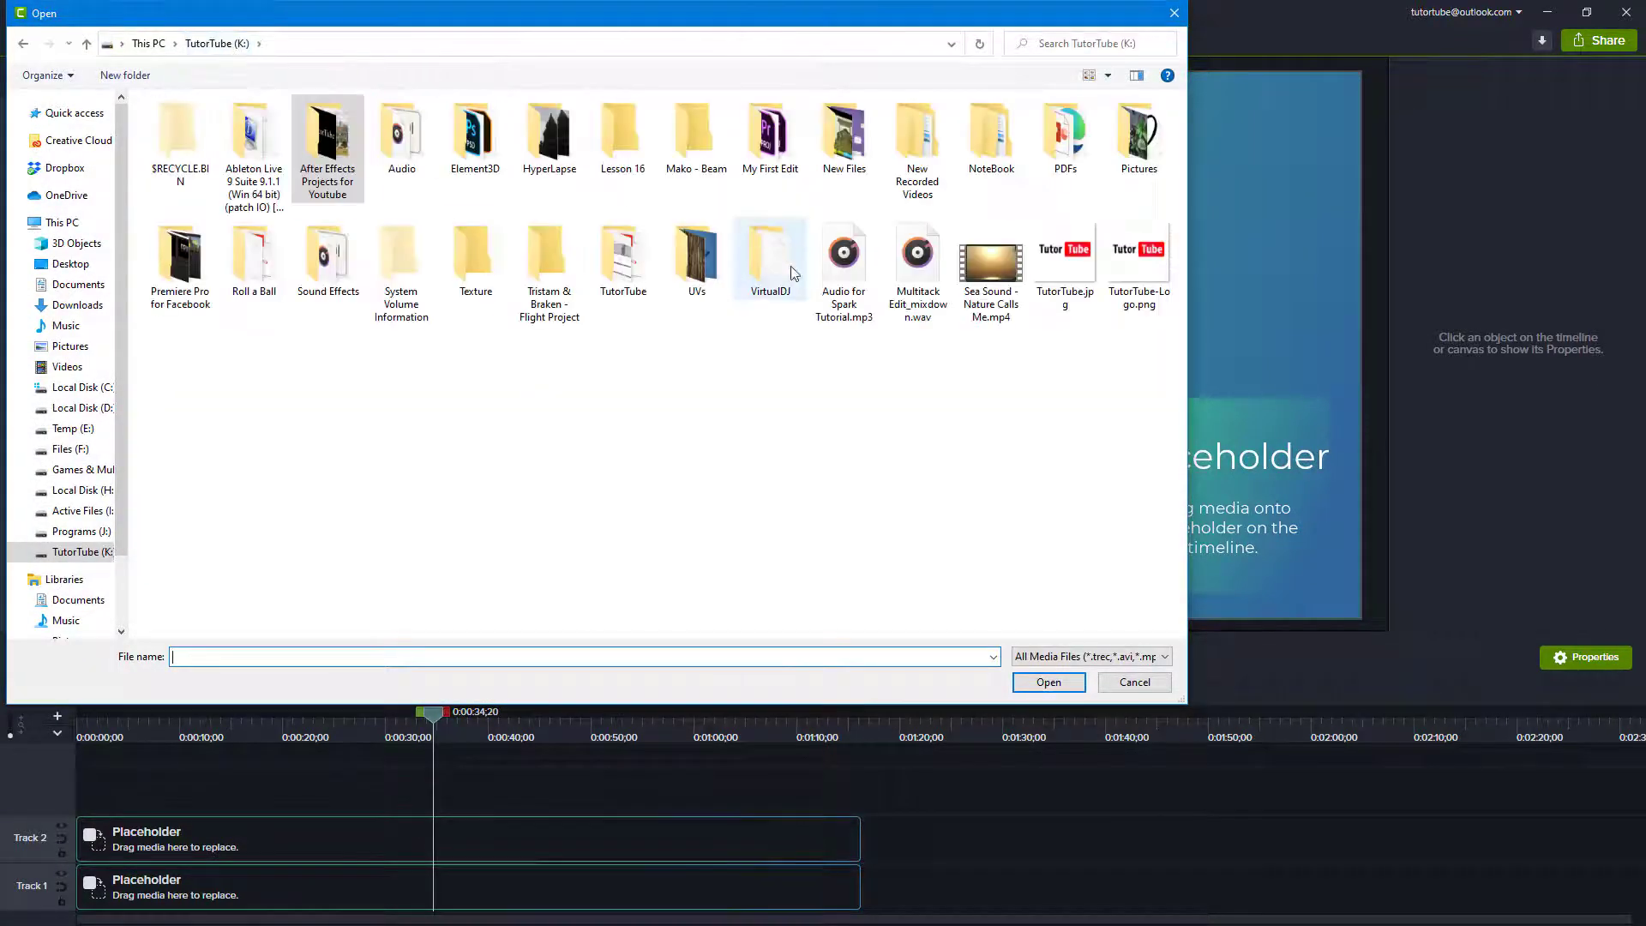
{"action": "left_click", "coordinate": [1136, 273]}
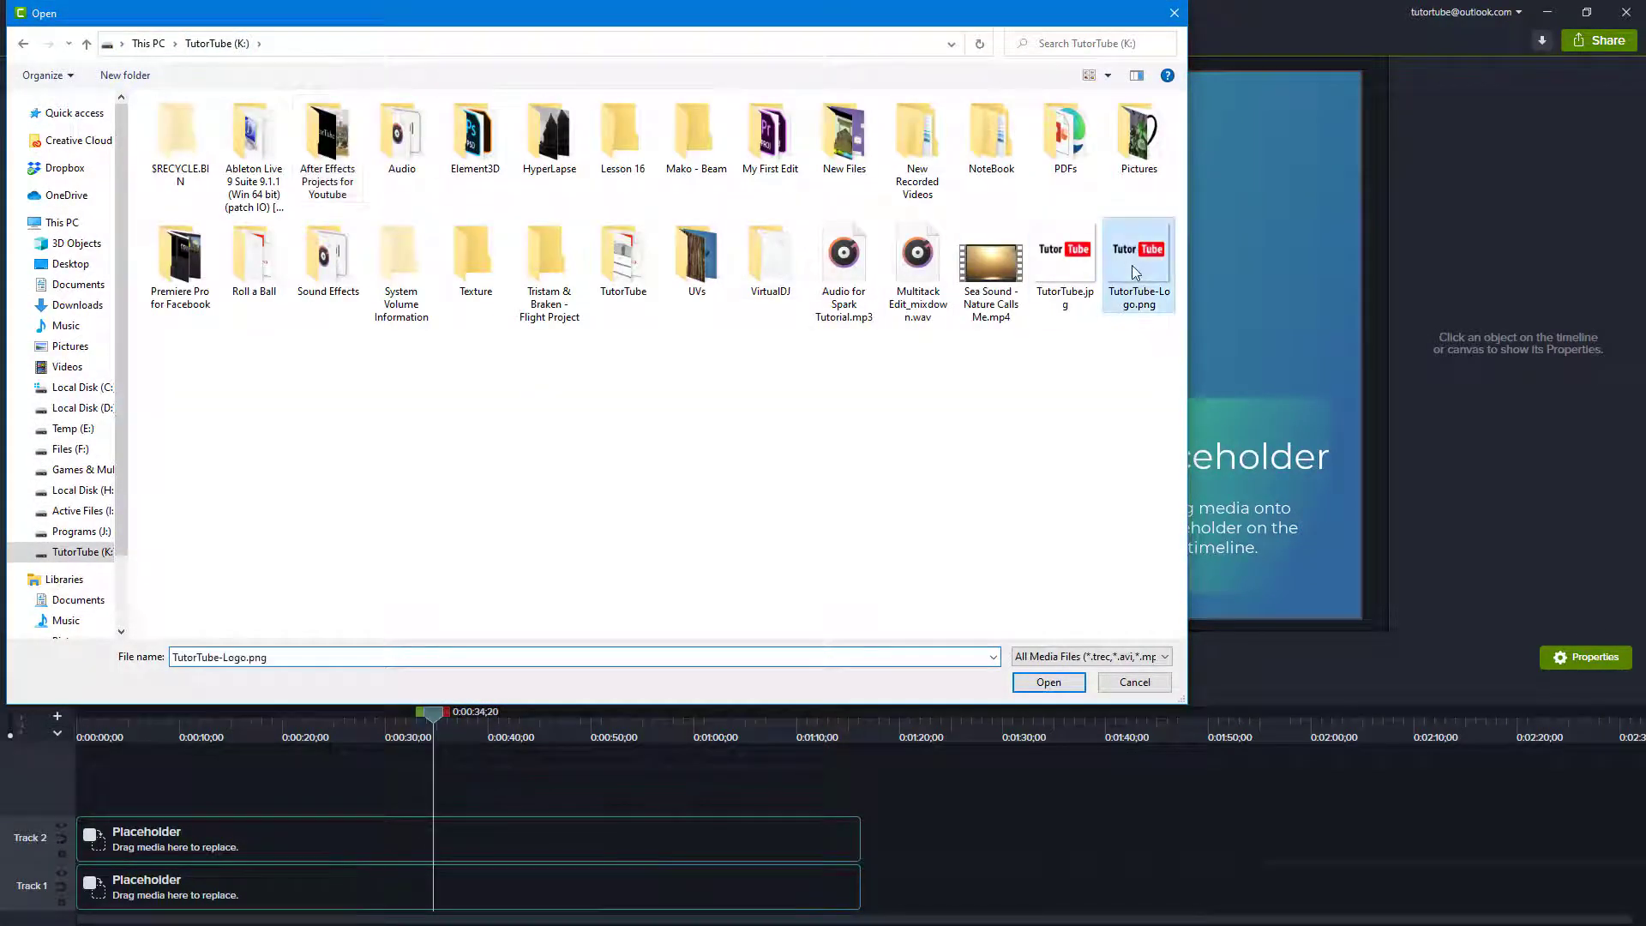
{"action": "double_click", "coordinate": [1136, 273]}
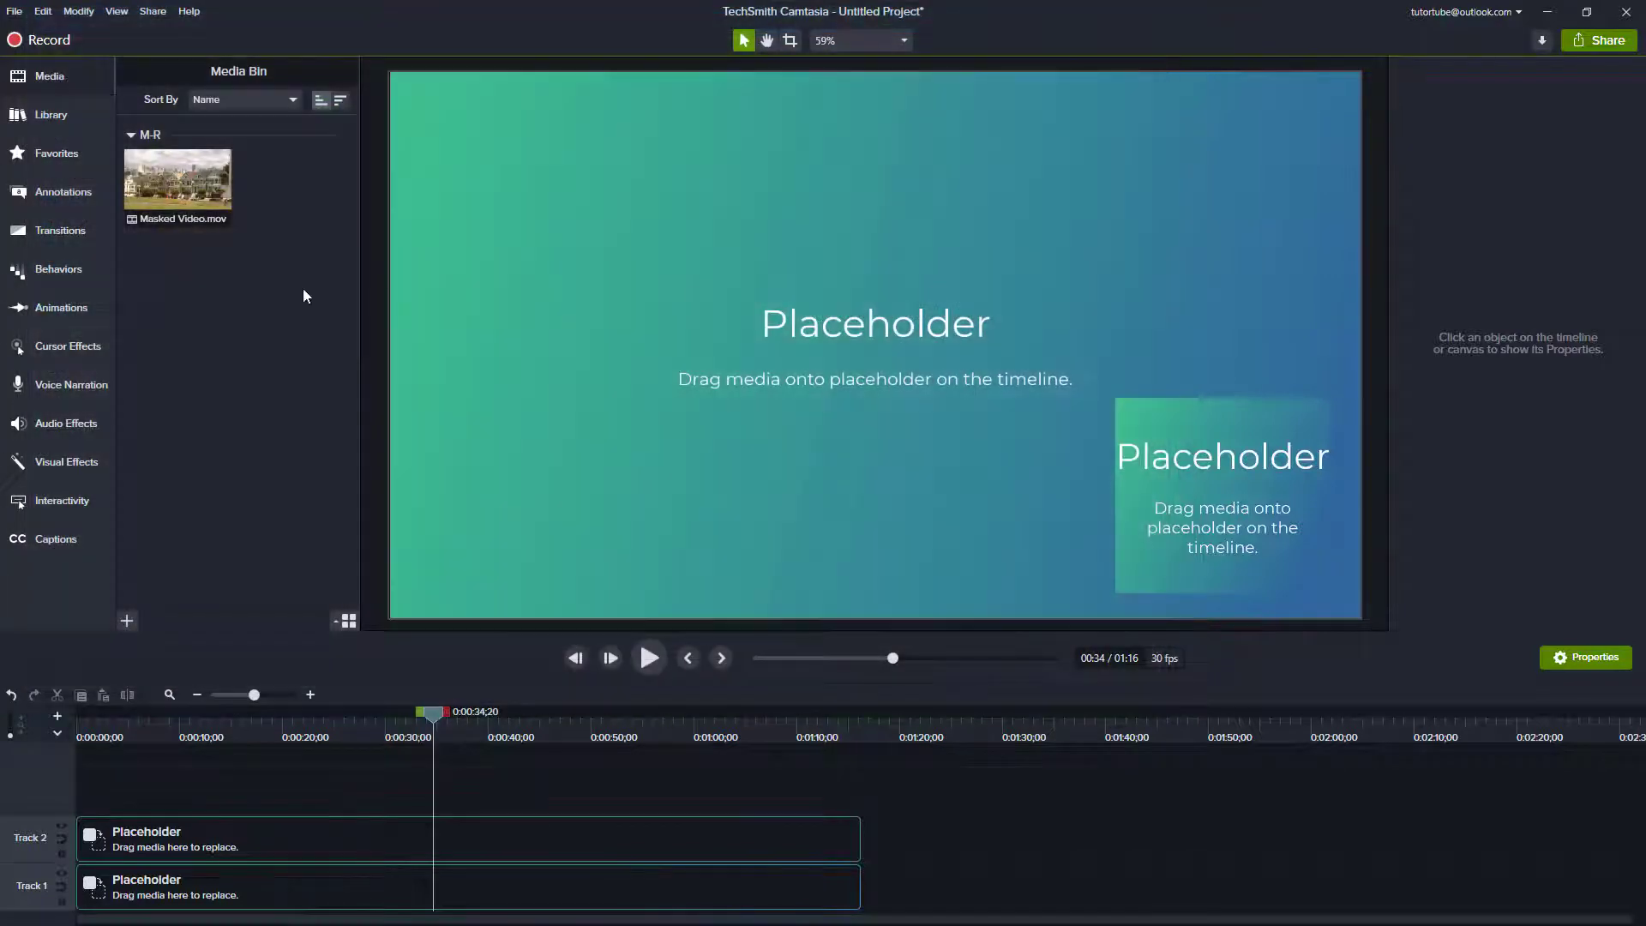
Swap the Track 1 placeholder for Masked Video.mov using Ripple Replace and view the first frame.
{"action": "left_click", "coordinate": [295, 885]}
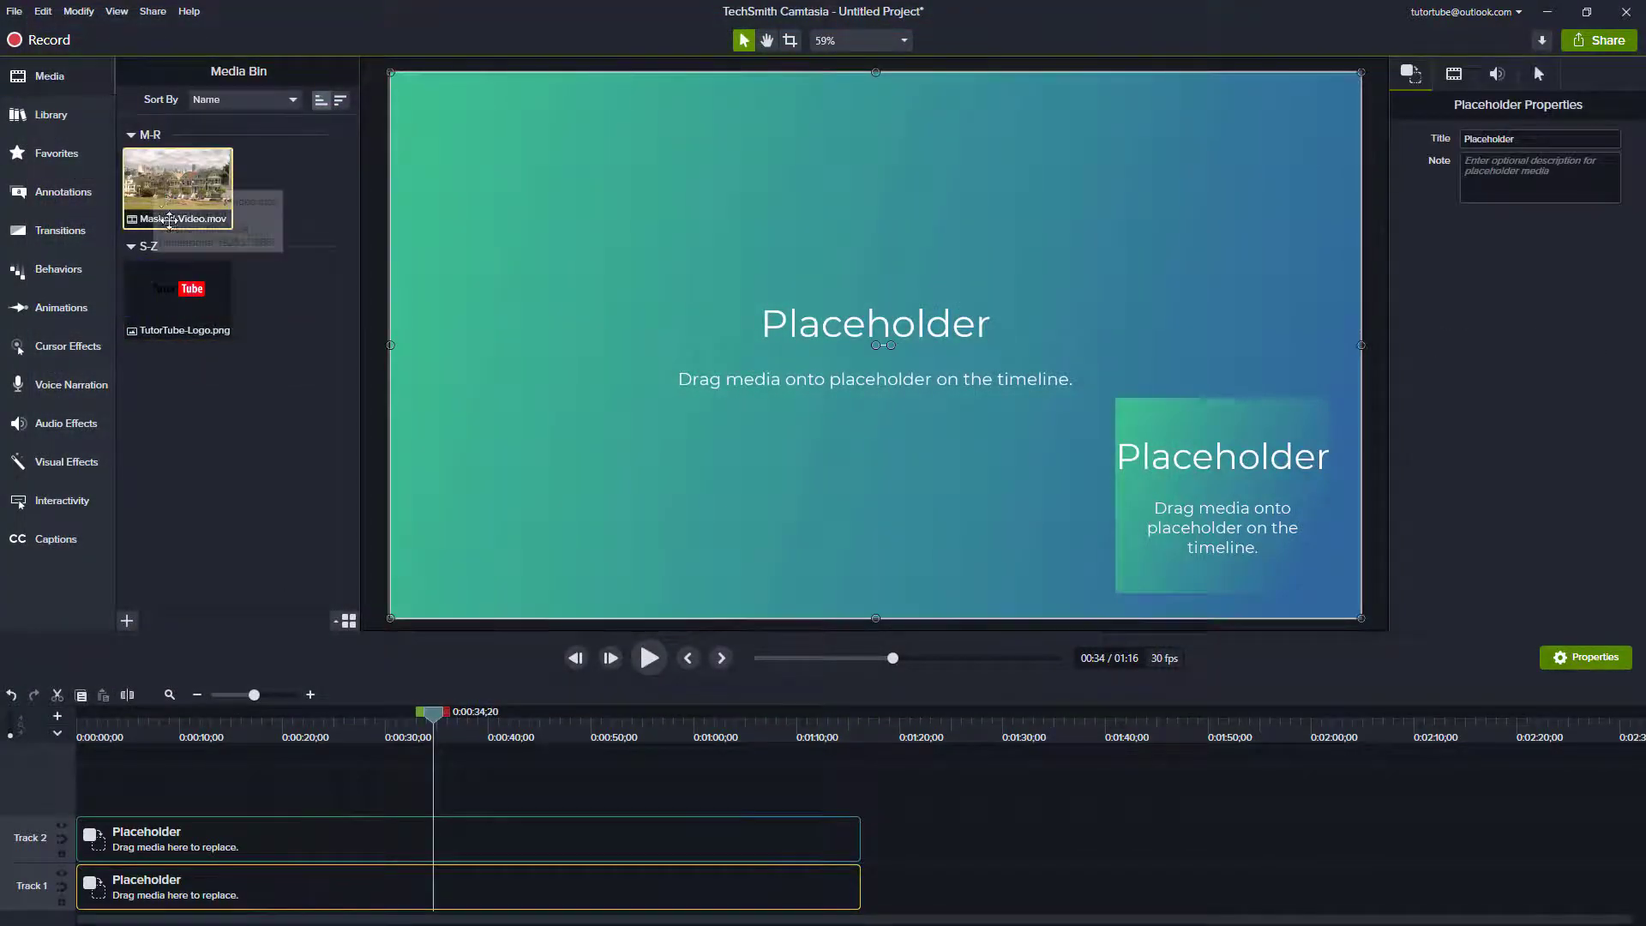
{"action": "left_click_drag", "start_coordinate": [169, 219], "coordinate": [201, 866]}
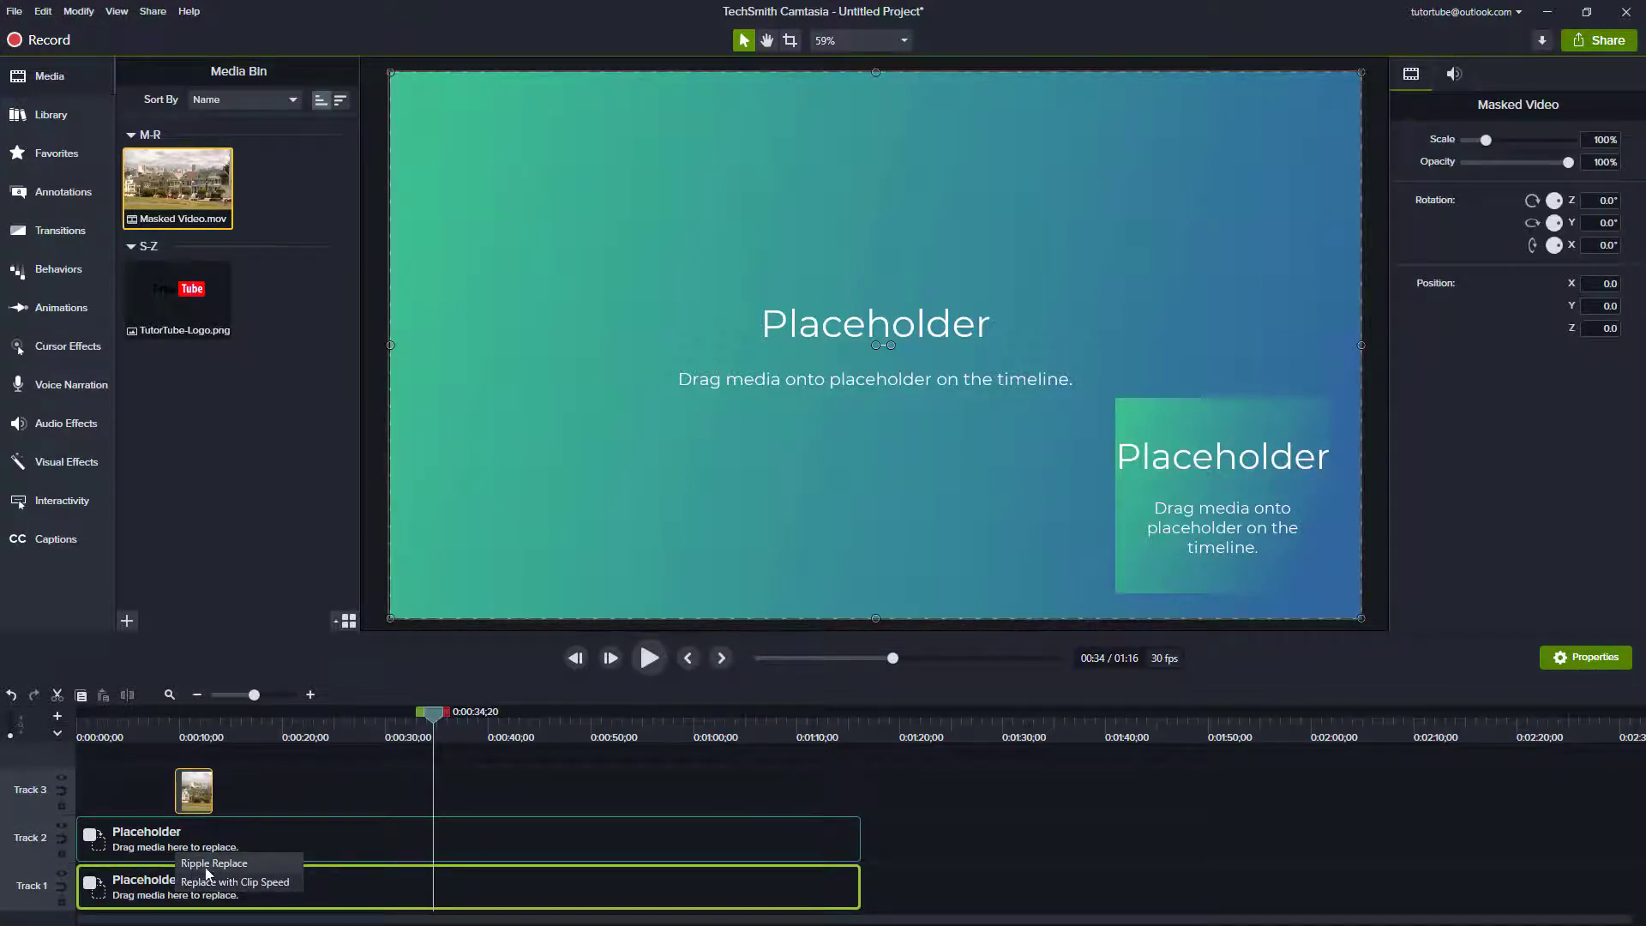
{"action": "mouse_move", "coordinate": [239, 870]}
{"action": "left_mouse_down"}
{"action": "mouse_move", "coordinate": [230, 894]}
{"action": "mouse_move", "coordinate": [212, 862]}
{"action": "left_mouse_up"}
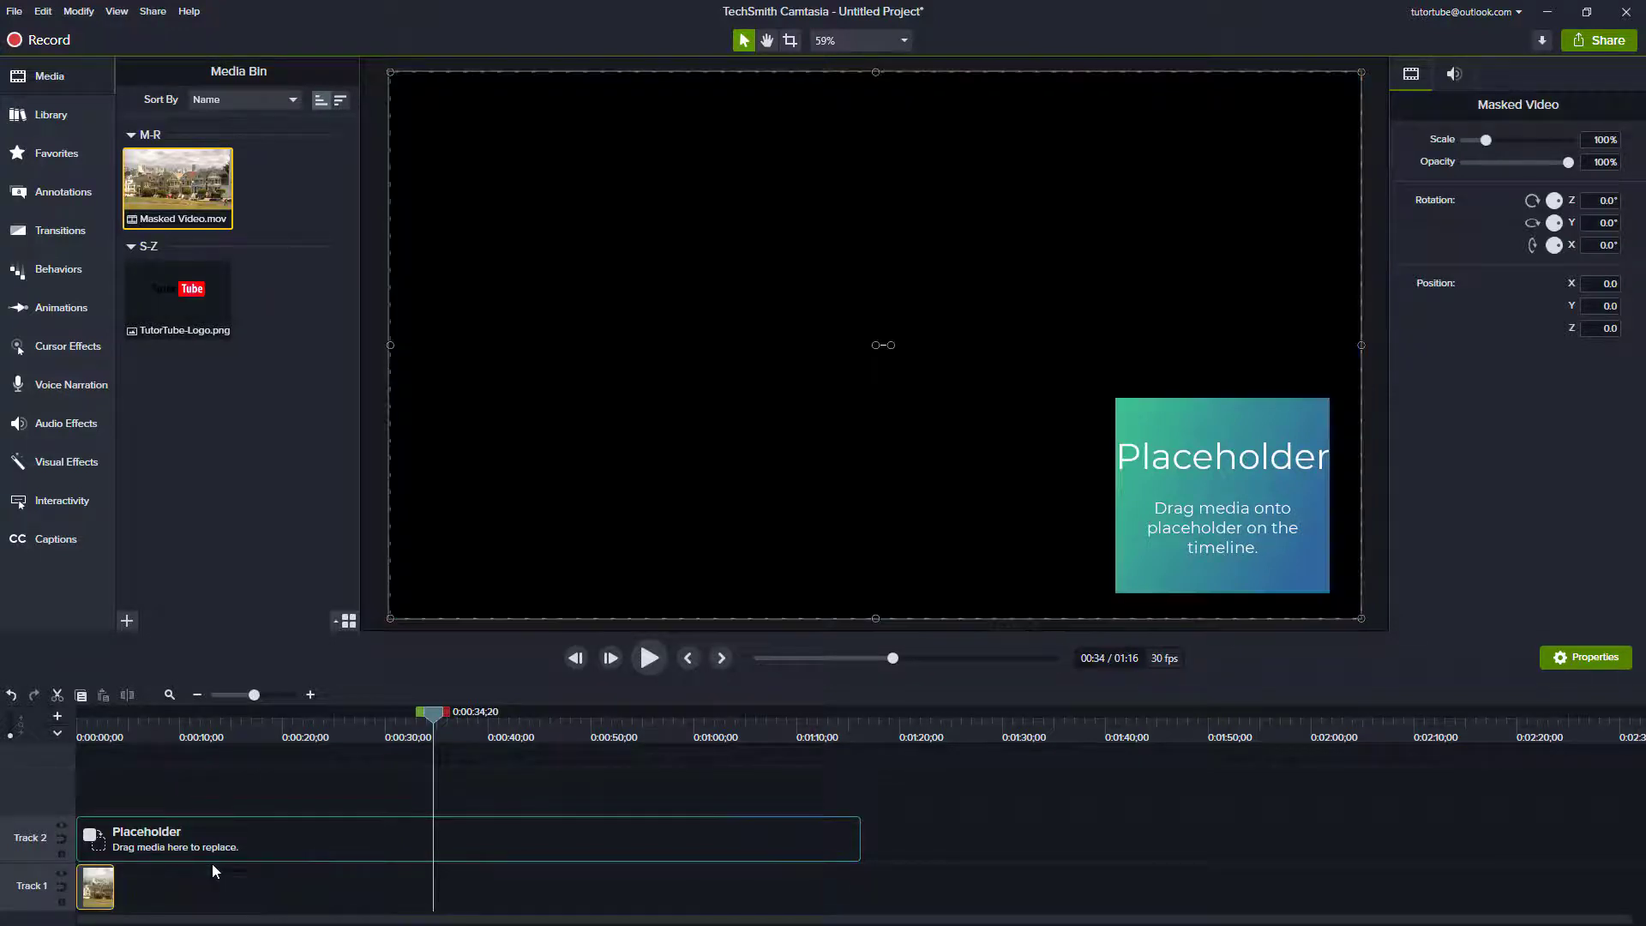
{"action": "left_click", "coordinate": [76, 724]}
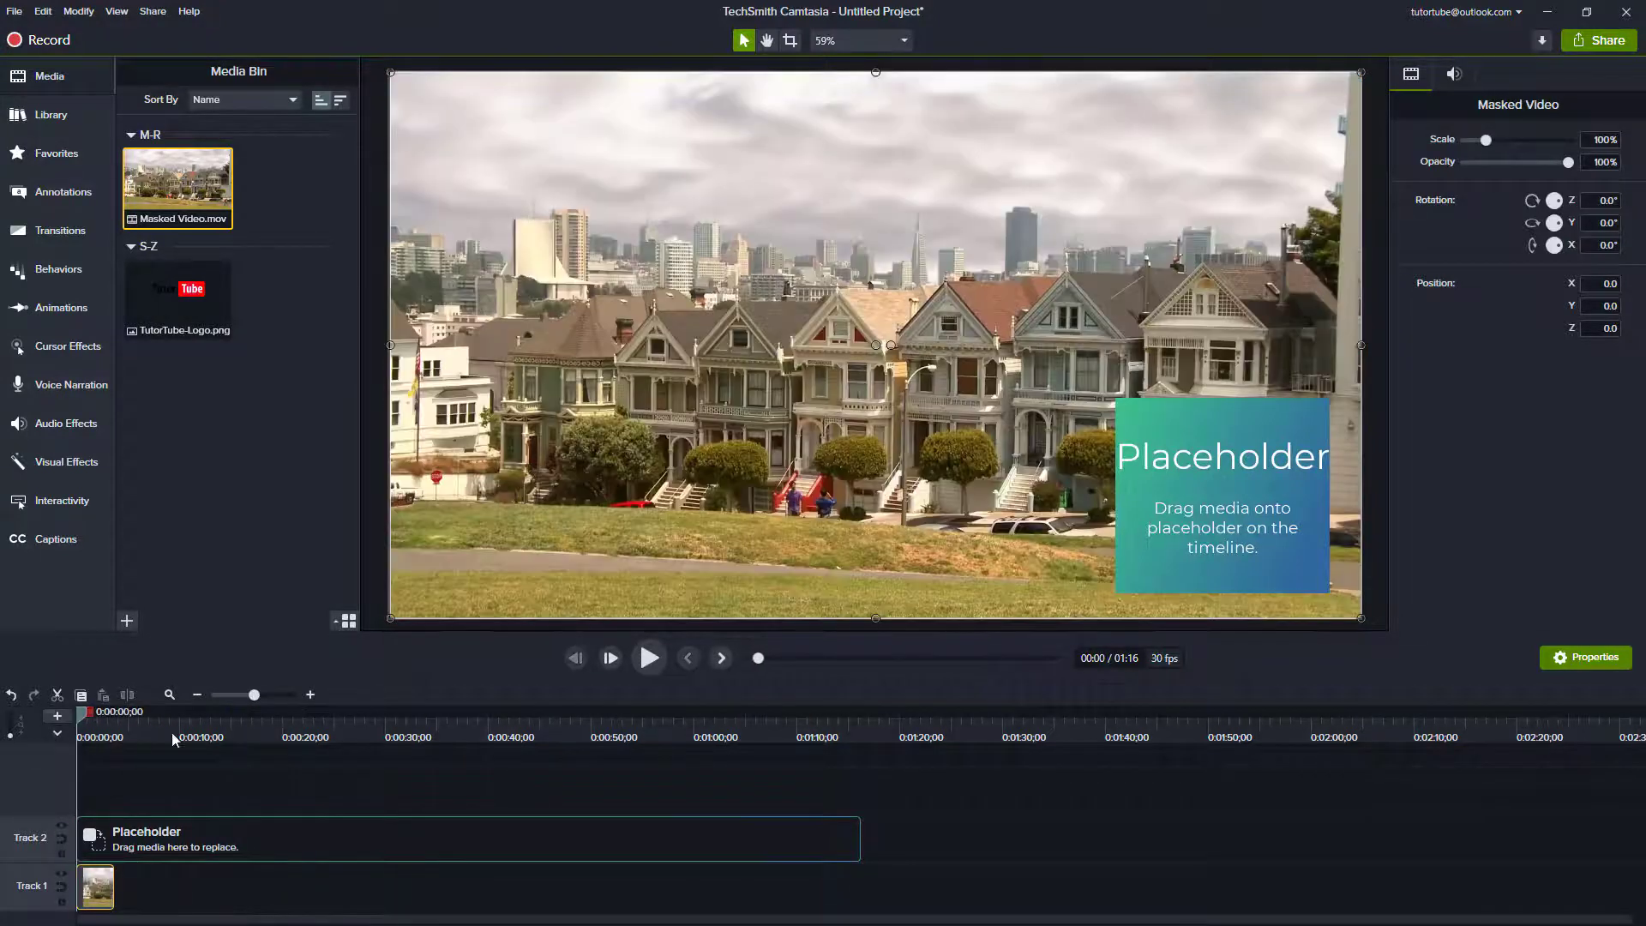
Shorten the Track 2 placeholder to the Masked Video clip's length and replace it with TutorTube-Logo.png.
{"action": "left_click_drag", "start_coordinate": [858, 845], "coordinate": [114, 849]}
{"action": "left_click_drag", "start_coordinate": [255, 697], "coordinate": [756, 729]}
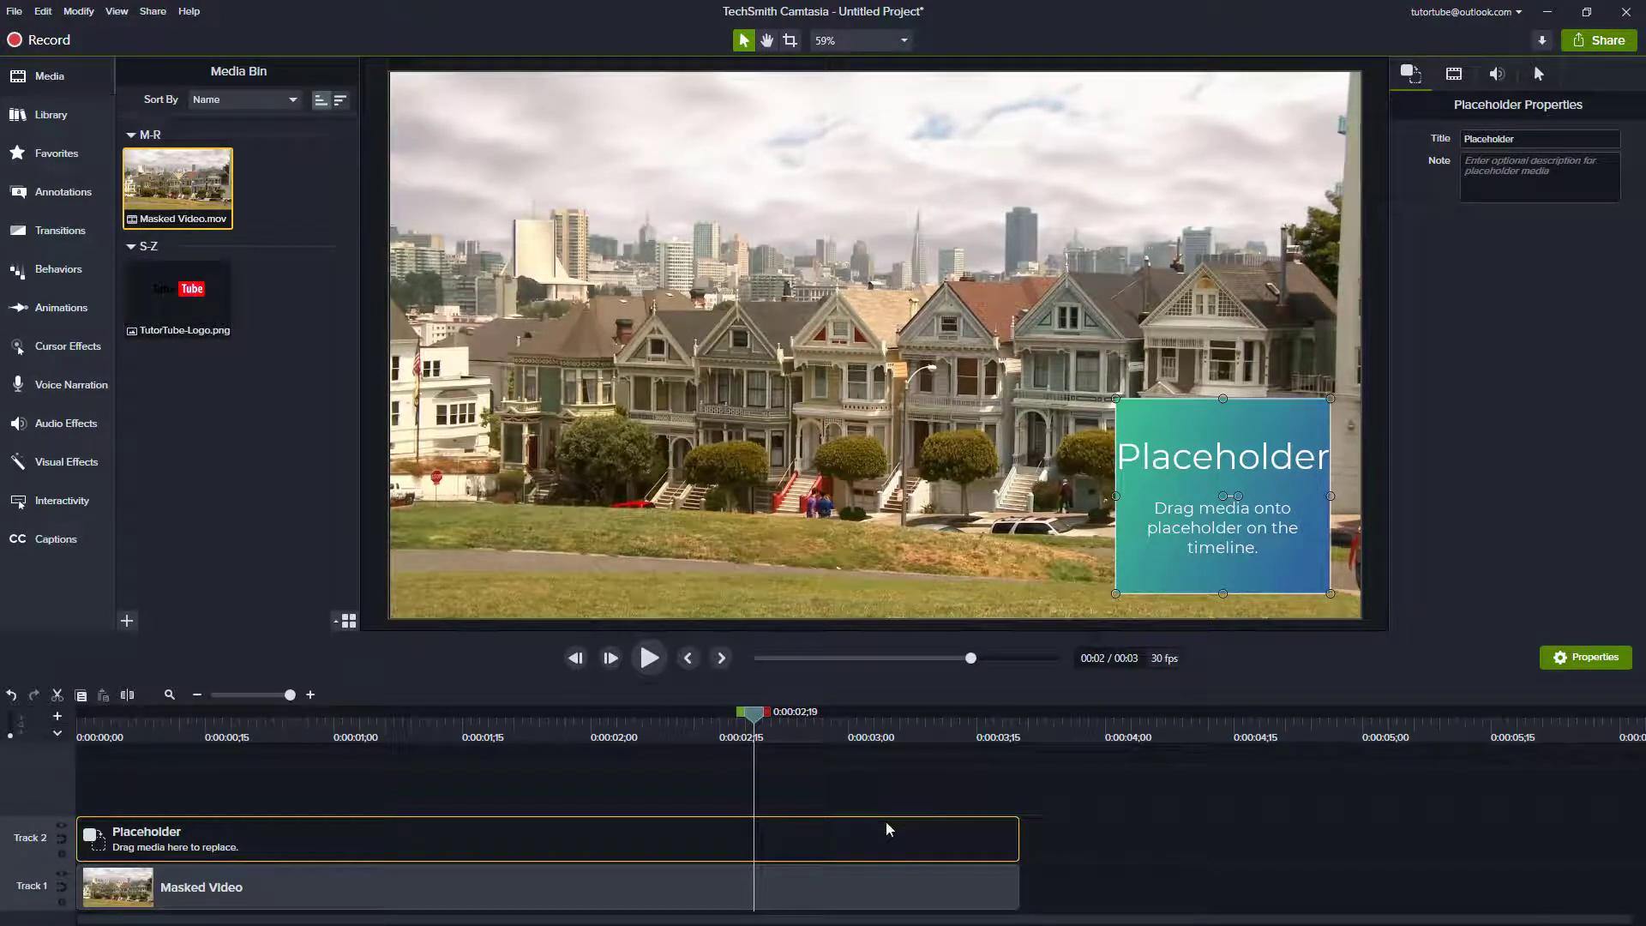
{"action": "left_click_drag", "start_coordinate": [206, 292], "coordinate": [371, 840]}
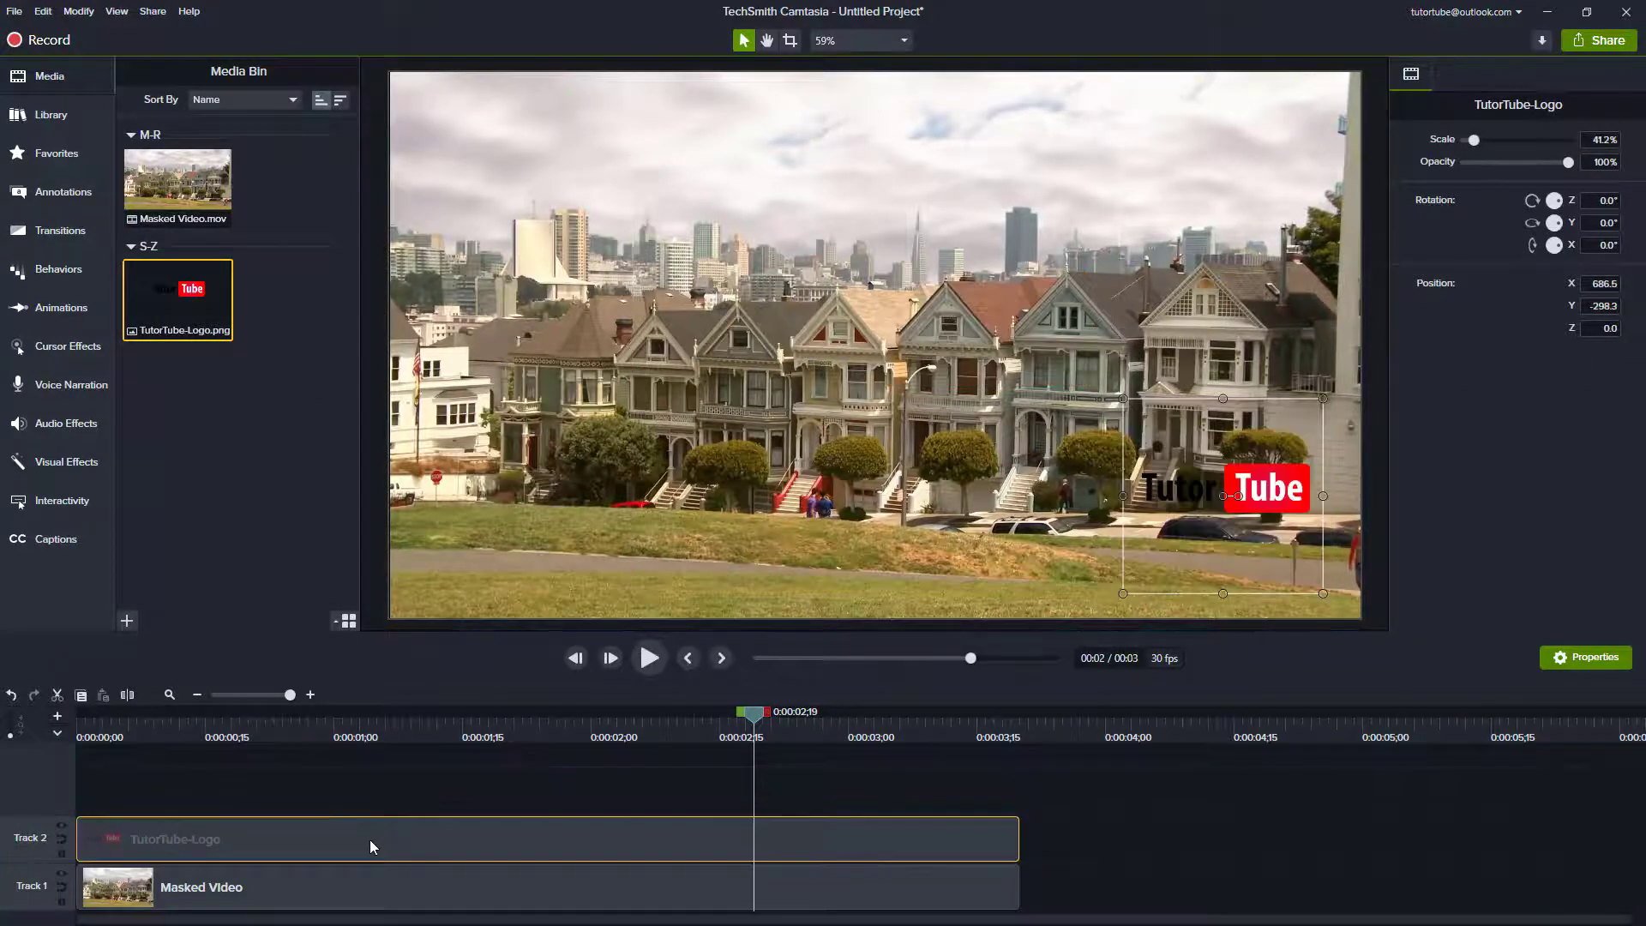
Move the logo to the upper-right area of the canvas, at about X 623.8, Y 391.5, and preview it over the video.
{"action": "left_click_drag", "start_coordinate": [753, 714], "coordinate": [352, 704]}
{"action": "left_click_drag", "start_coordinate": [1246, 488], "coordinate": [1215, 139]}
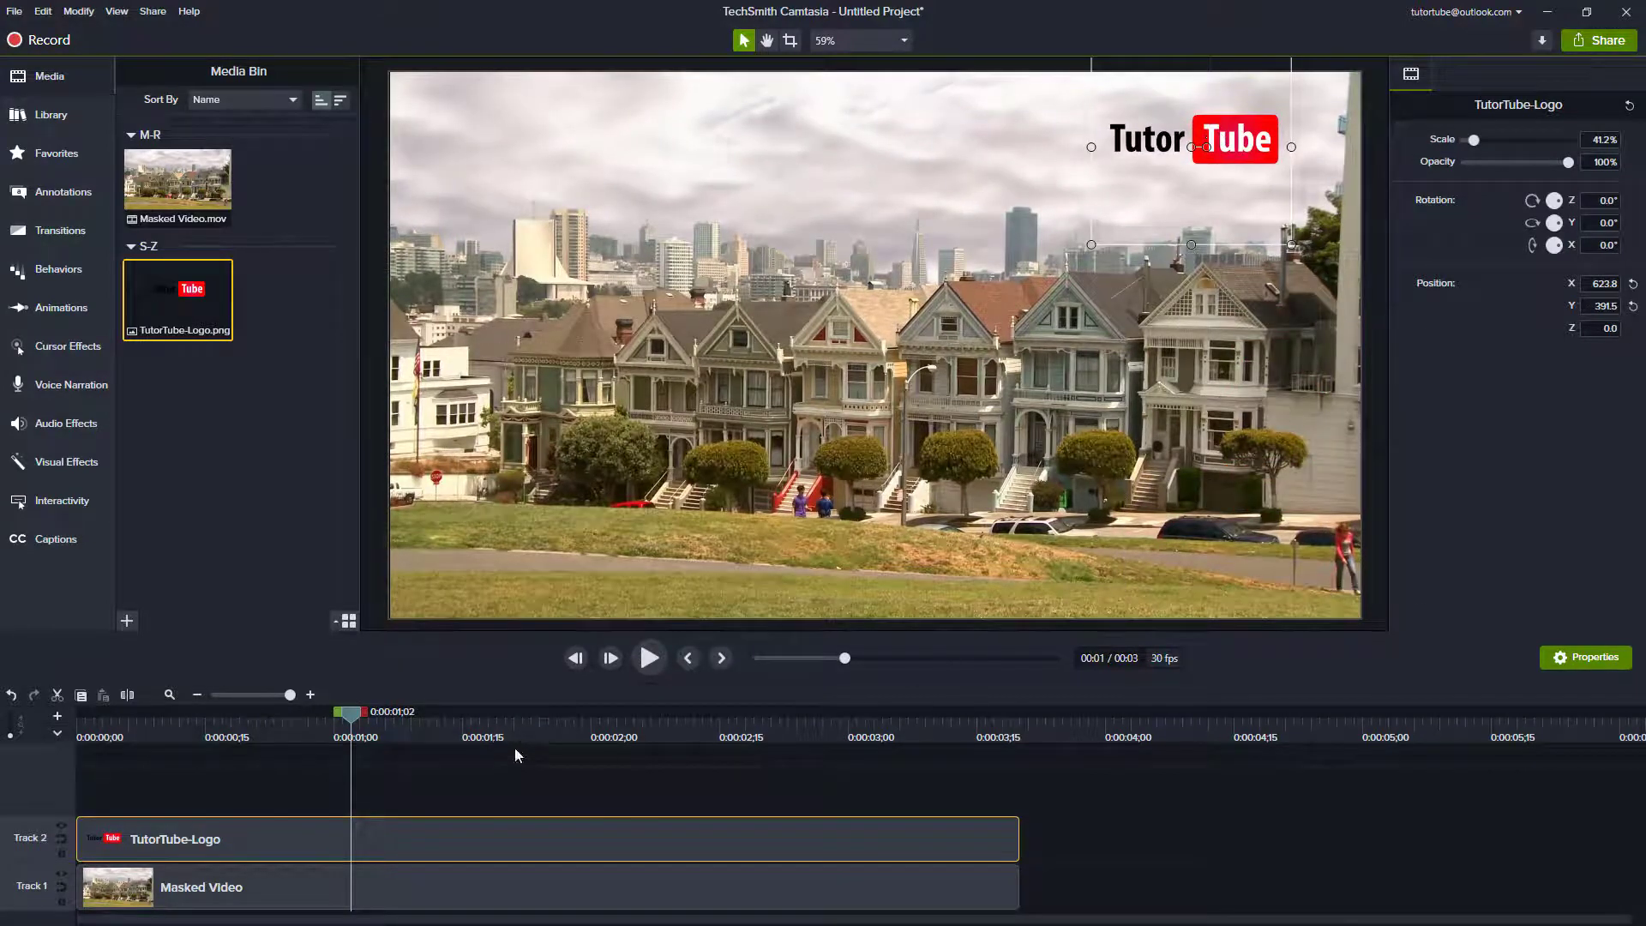
{"action": "left_click_drag", "start_coordinate": [515, 748], "coordinate": [413, 745]}
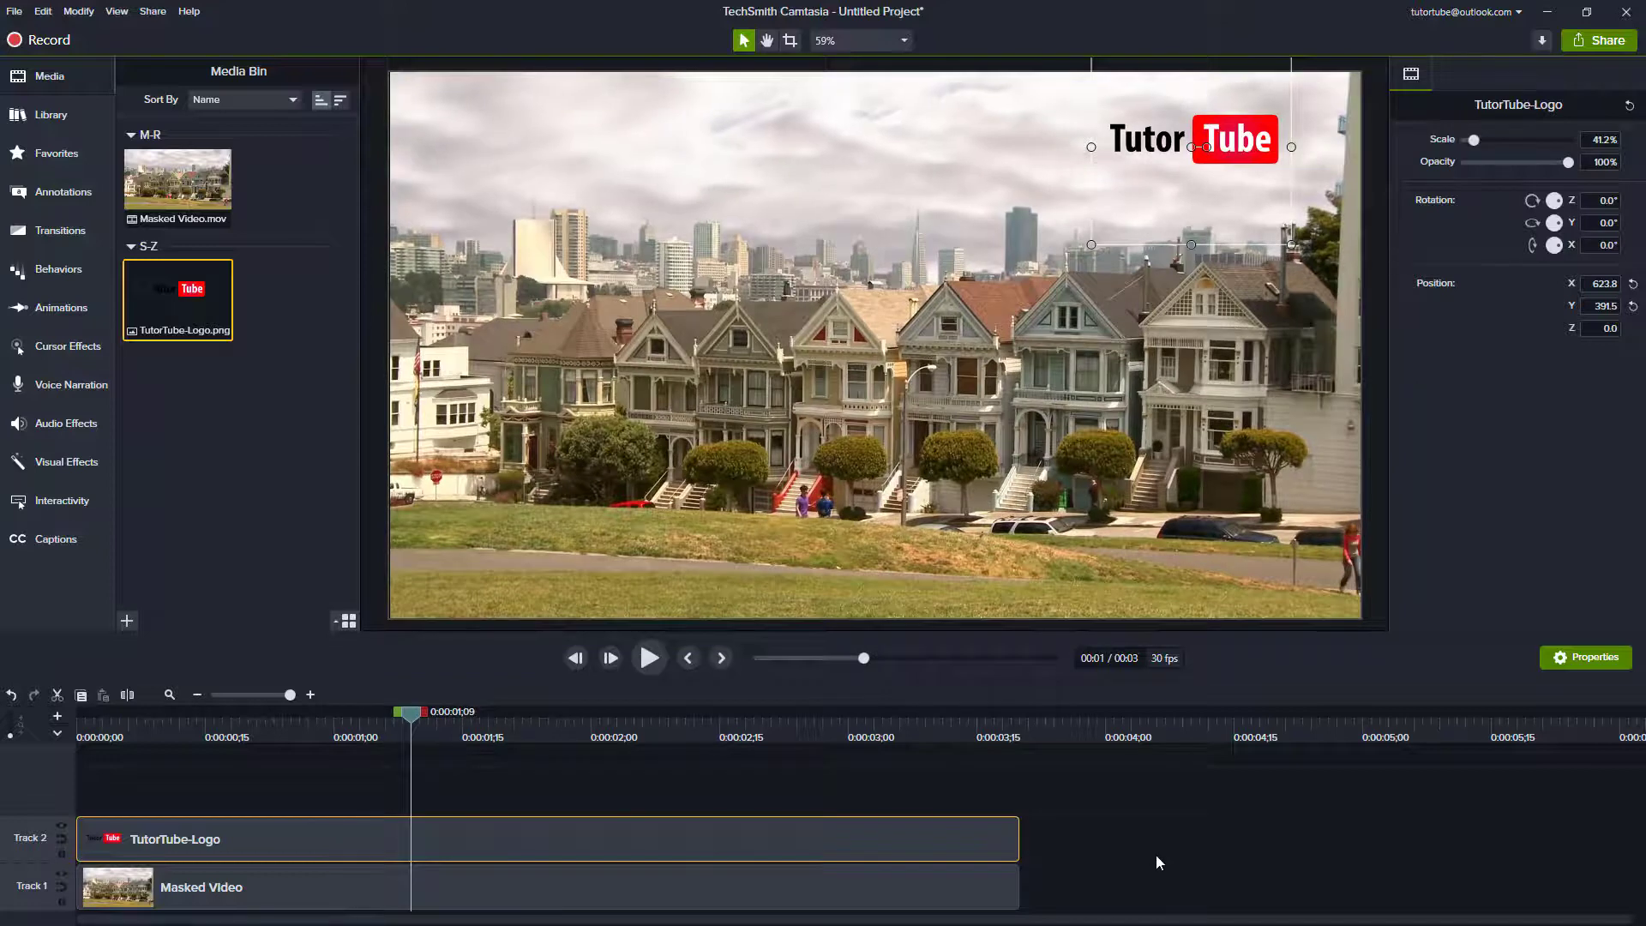
{"action": "left_click", "coordinate": [1156, 862]}
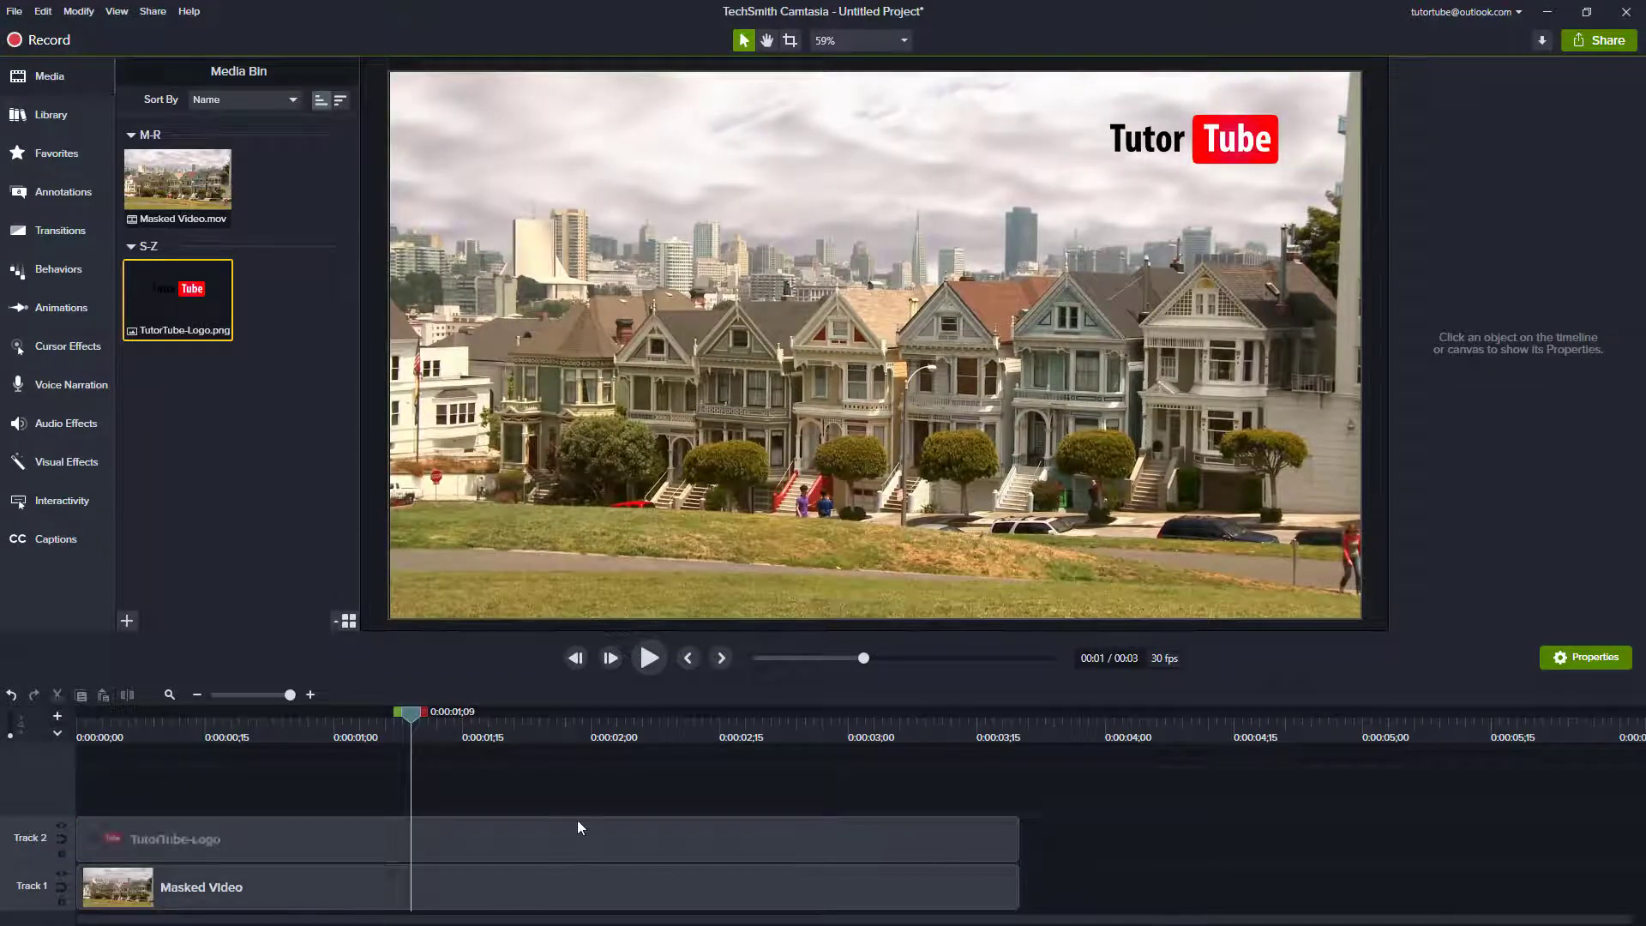
Convert the Masked Video clip on Track 1 and the TutorTube-Logo clip on Track 2 back to placeholders.
{"action": "left_click", "coordinate": [530, 884]}
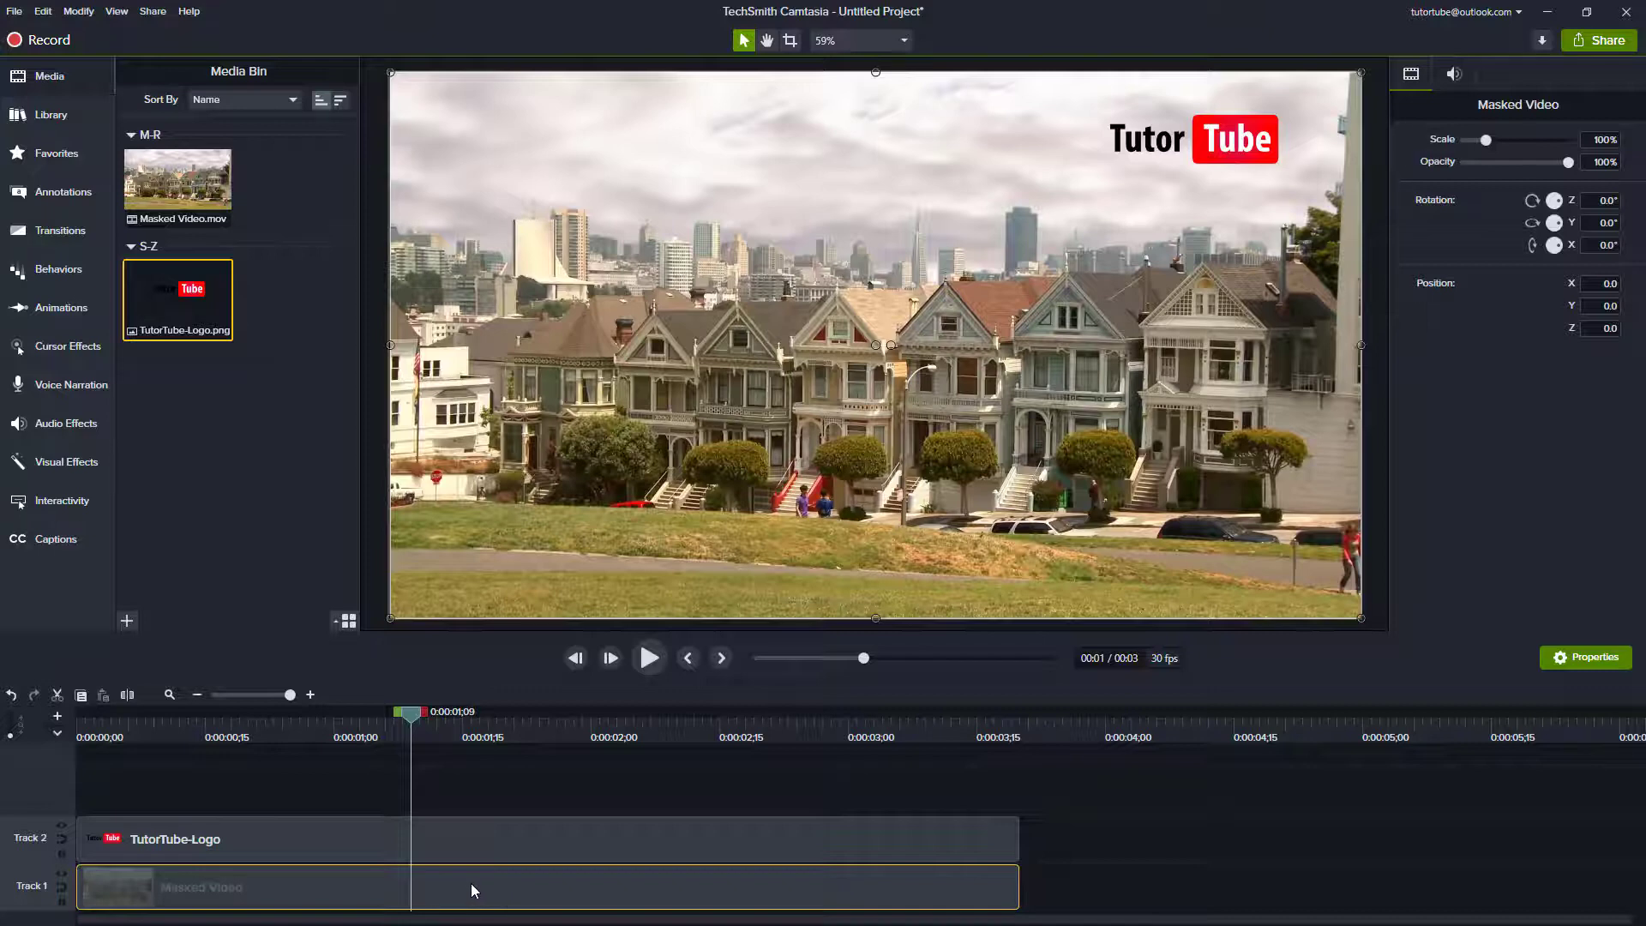
{"action": "right_click", "coordinate": [444, 895]}
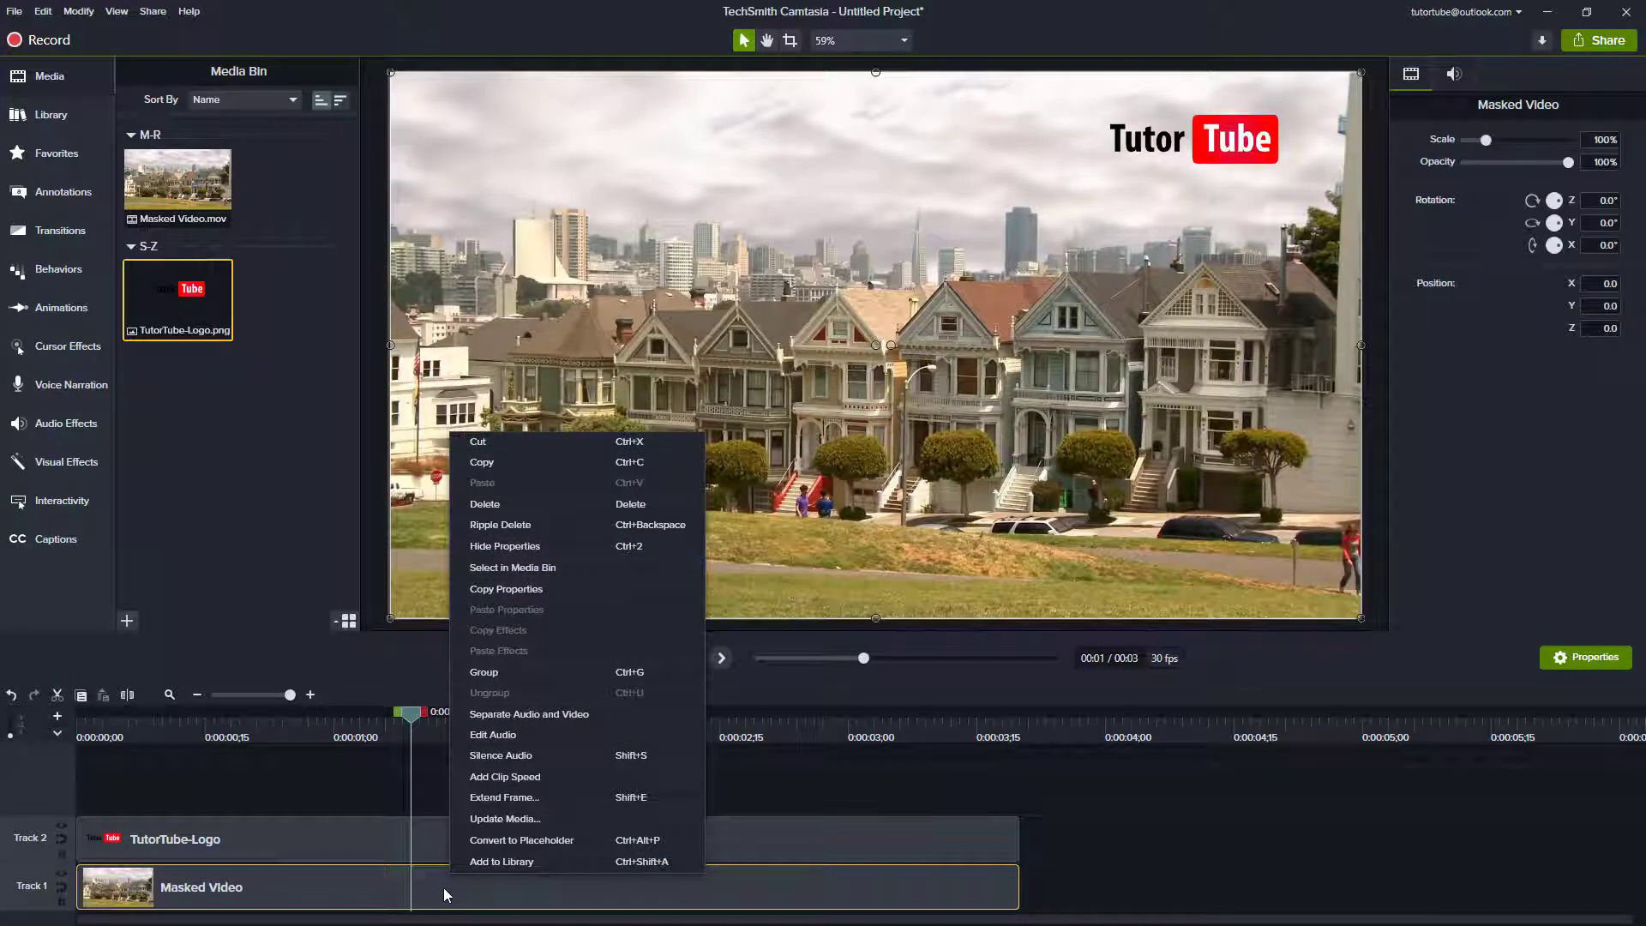
{"action": "left_click", "coordinate": [492, 841]}
{"action": "left_click", "coordinate": [489, 846]}
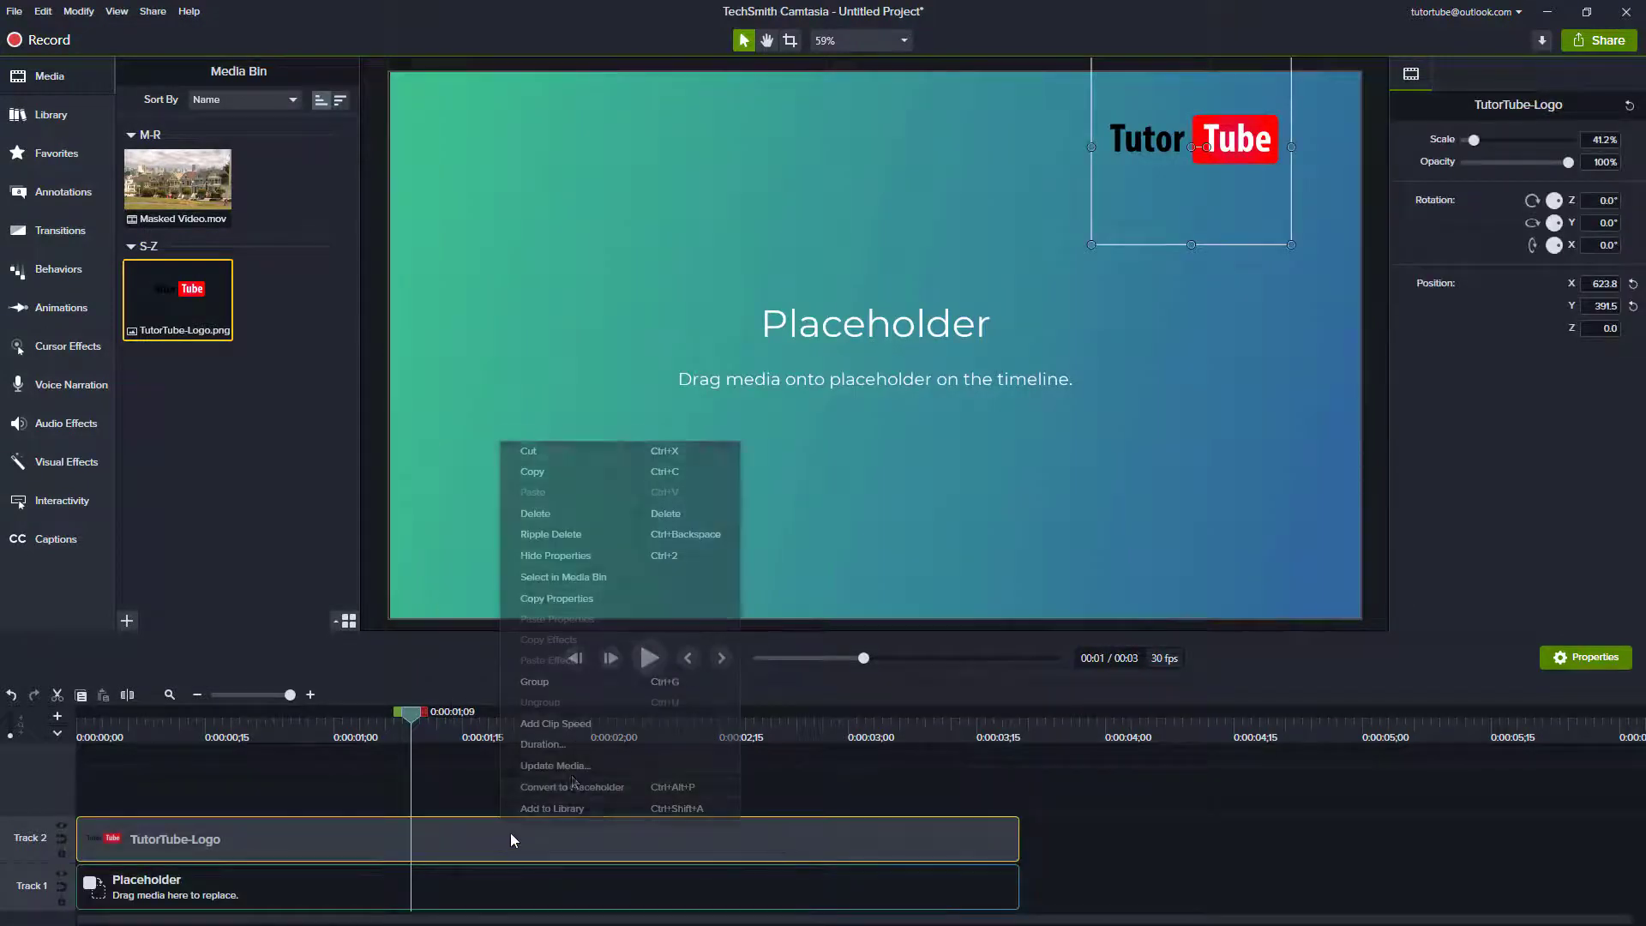
{"action": "left_click", "coordinate": [558, 788]}
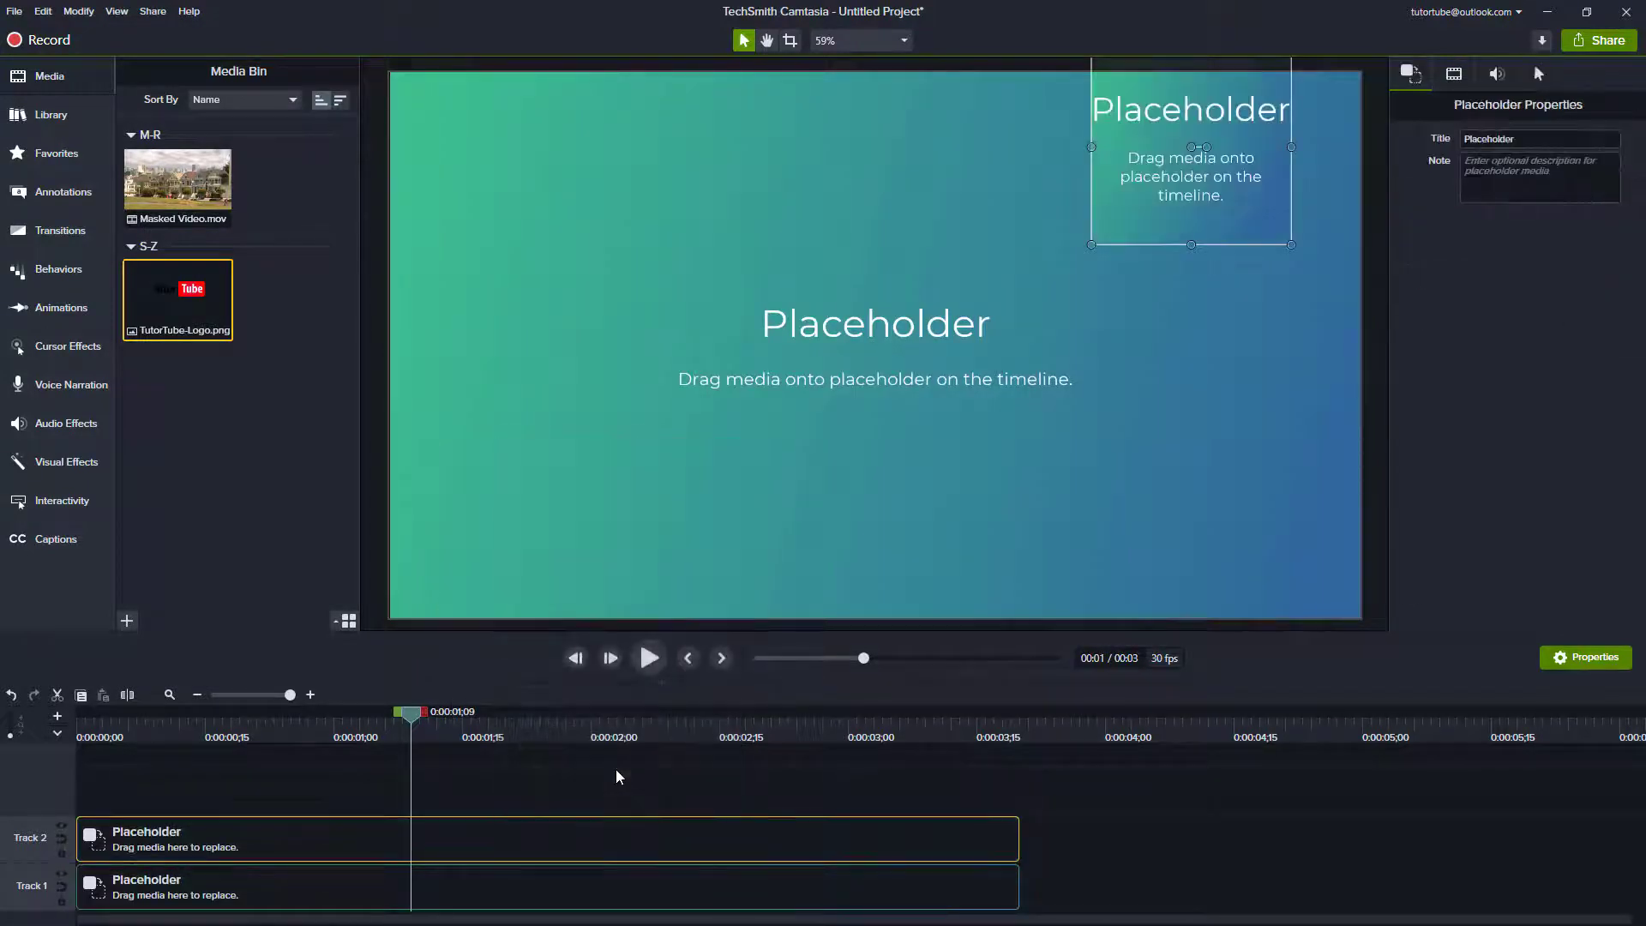
Delete Masked Video.mov and TutorTube-Logo.png from the Media Bin.
{"action": "left_click_drag", "start_coordinate": [271, 502], "coordinate": [193, 305]}
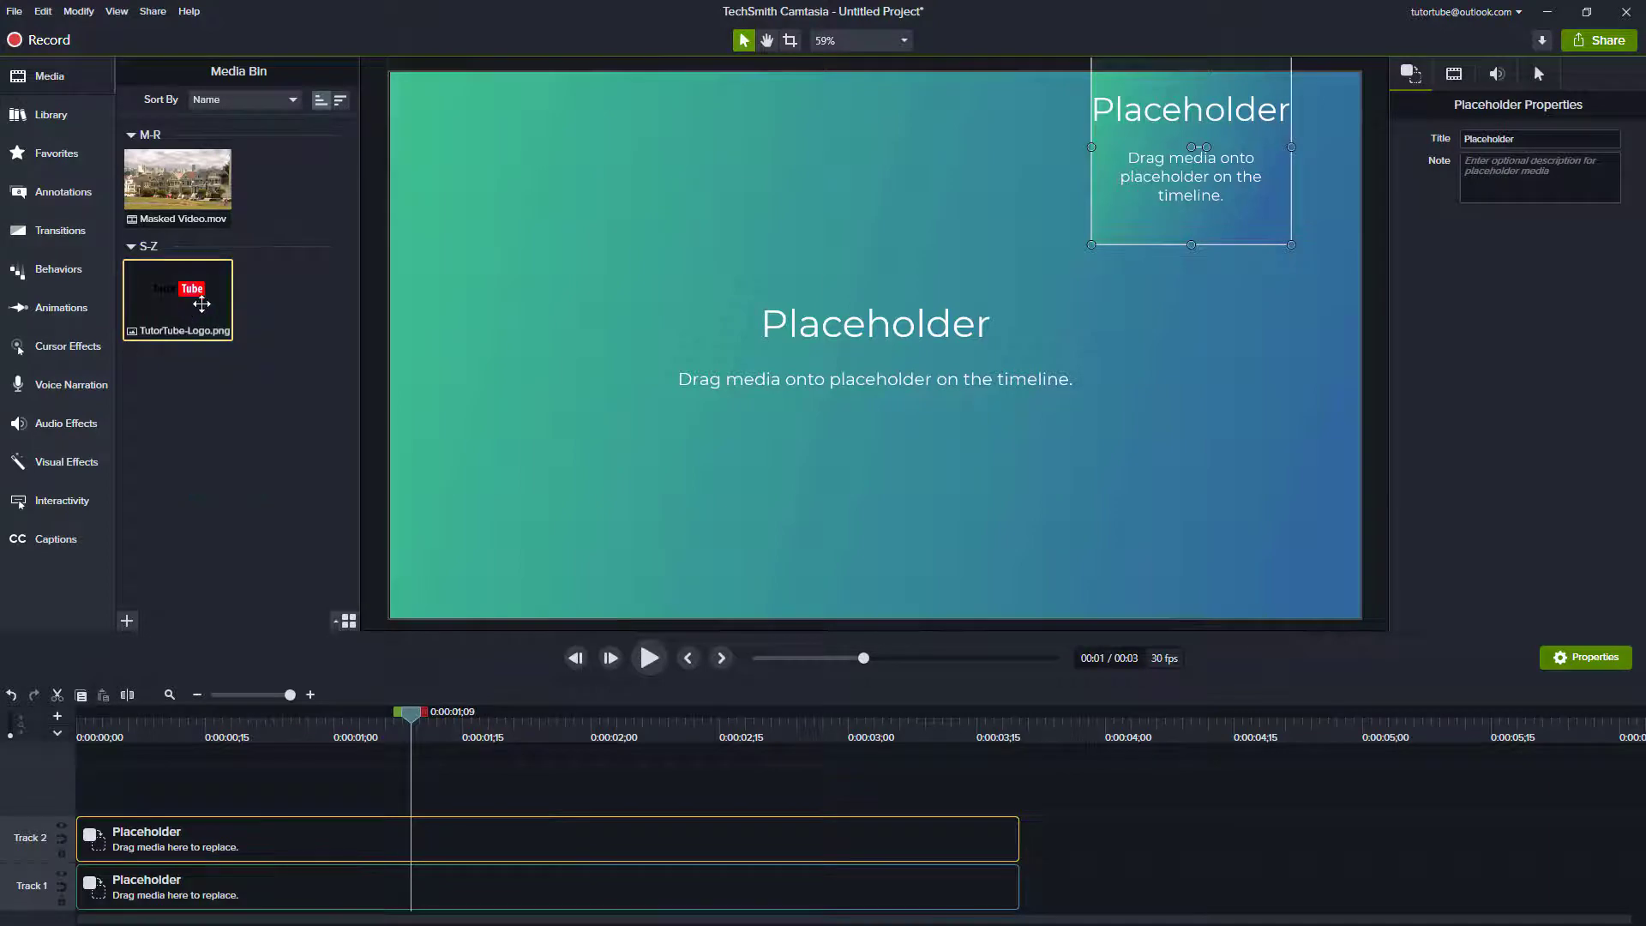
{"action": "key", "text": "Delete"}
{"action": "key", "text": "Delete"}
Import earthmap.jpg from the UVs folder on the TutorTube (K:) drive into the Media Bin.
{"action": "left_click", "coordinate": [254, 397]}
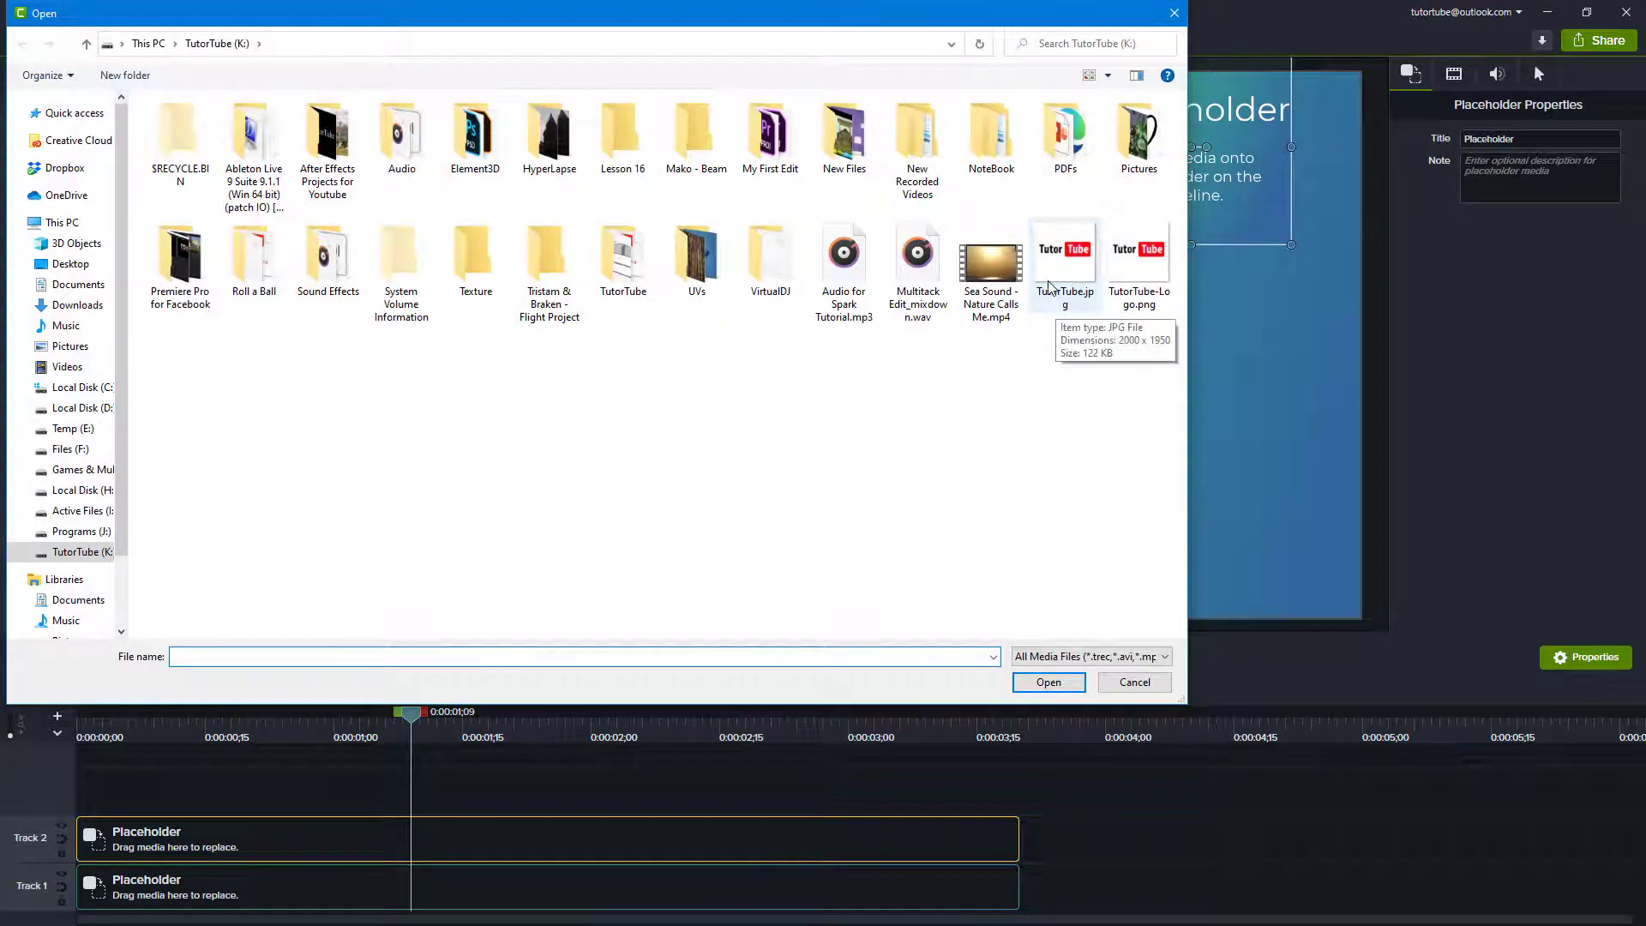
{"action": "double_click", "coordinate": [696, 259]}
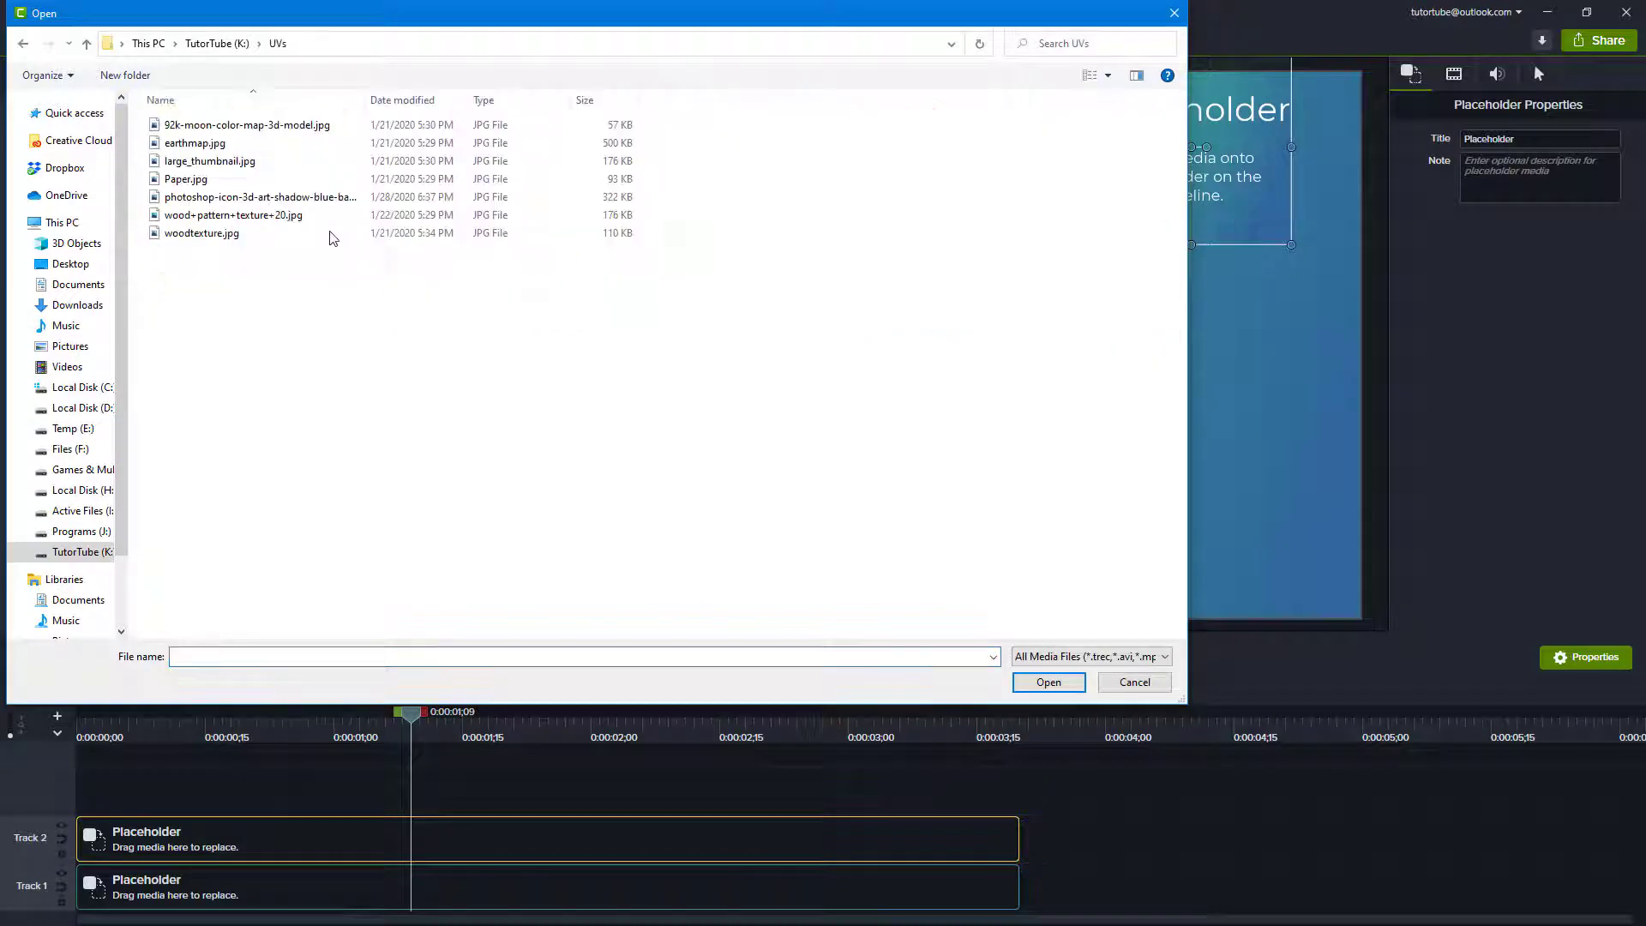
{"action": "double_click", "coordinate": [202, 143]}
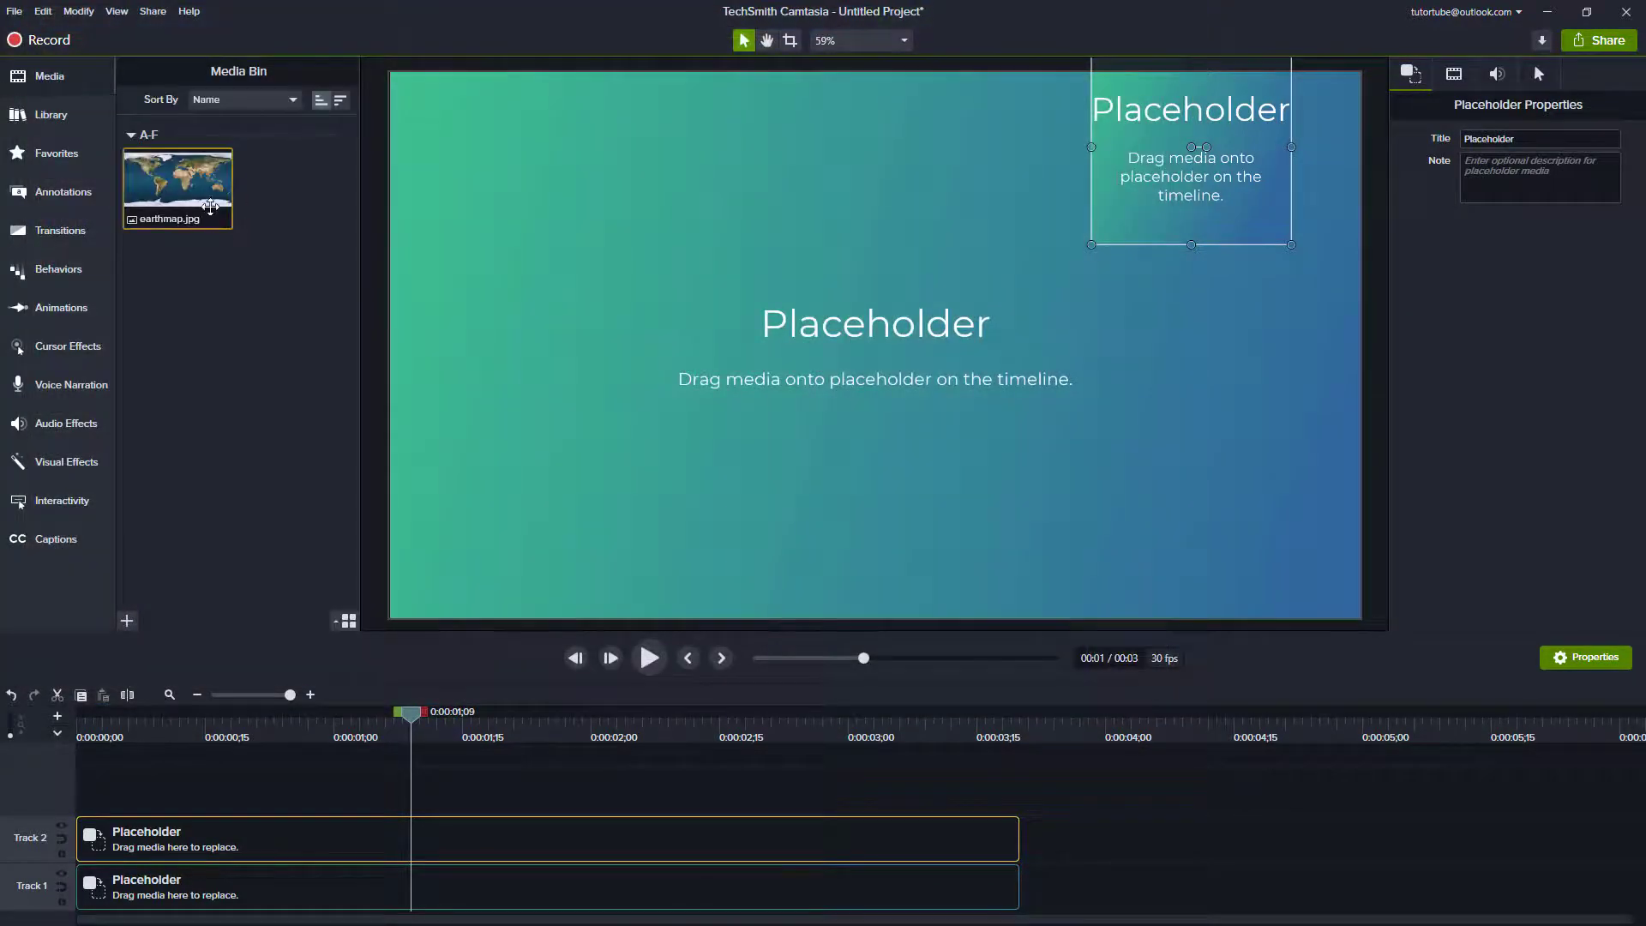
Replace the Track 1 placeholder with earthmap.jpg, and import Paper.jpg from the UVs folder into the Media Bin.
{"action": "left_click_drag", "start_coordinate": [195, 176], "coordinate": [223, 897]}
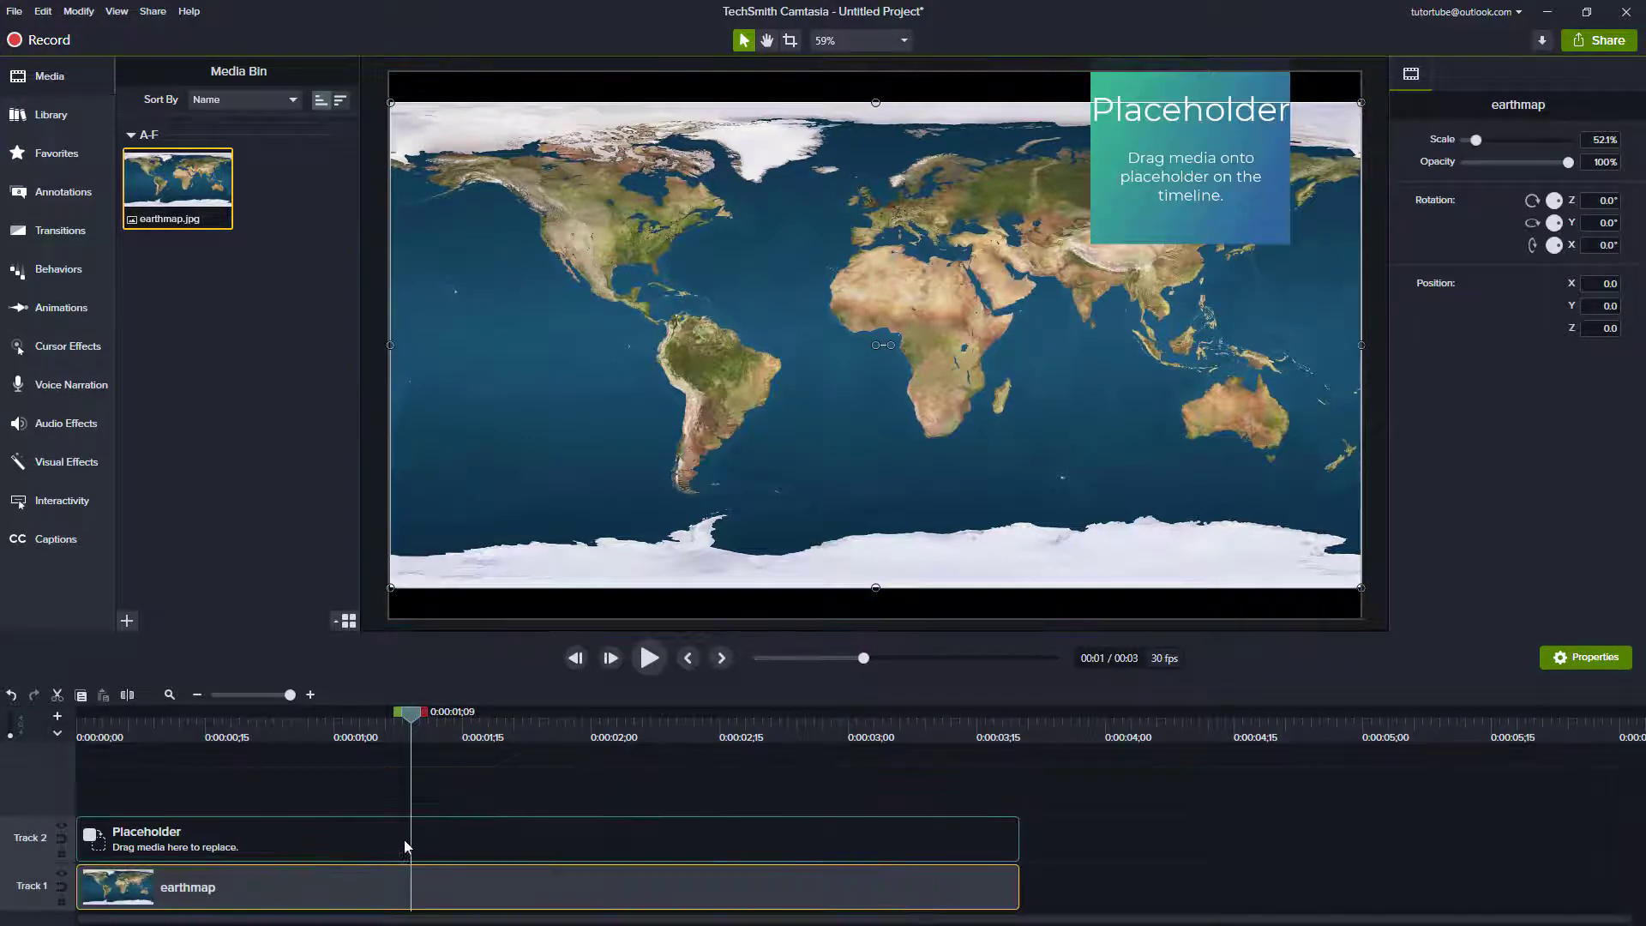
{"action": "left_click", "coordinate": [127, 621]}
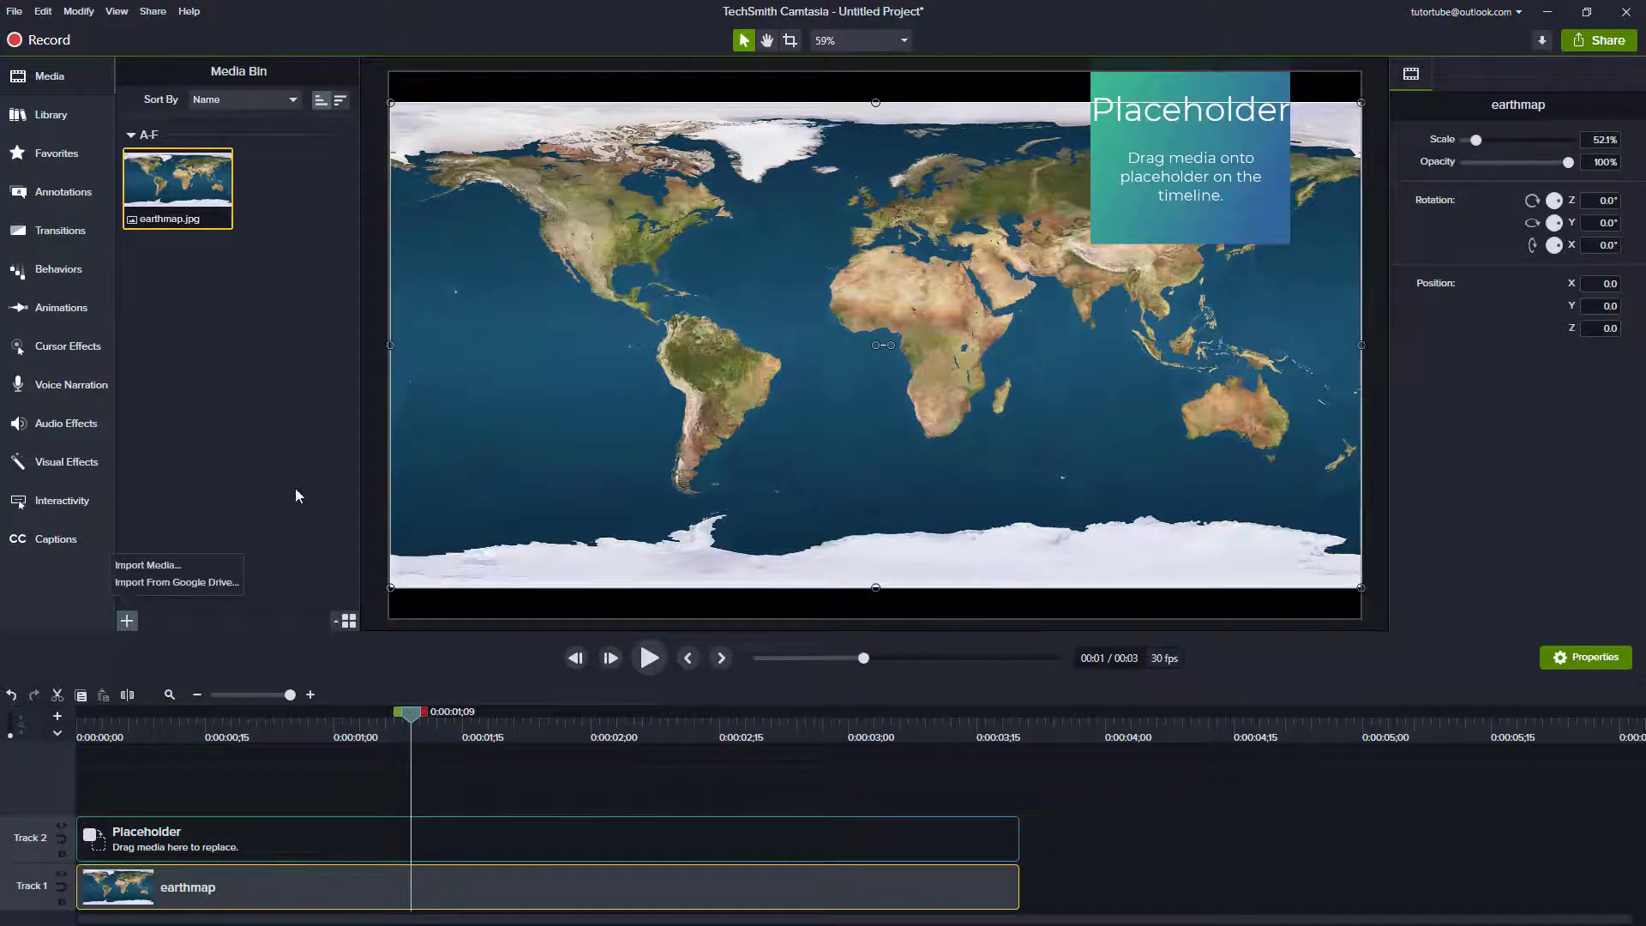
{"action": "left_click", "coordinate": [147, 565]}
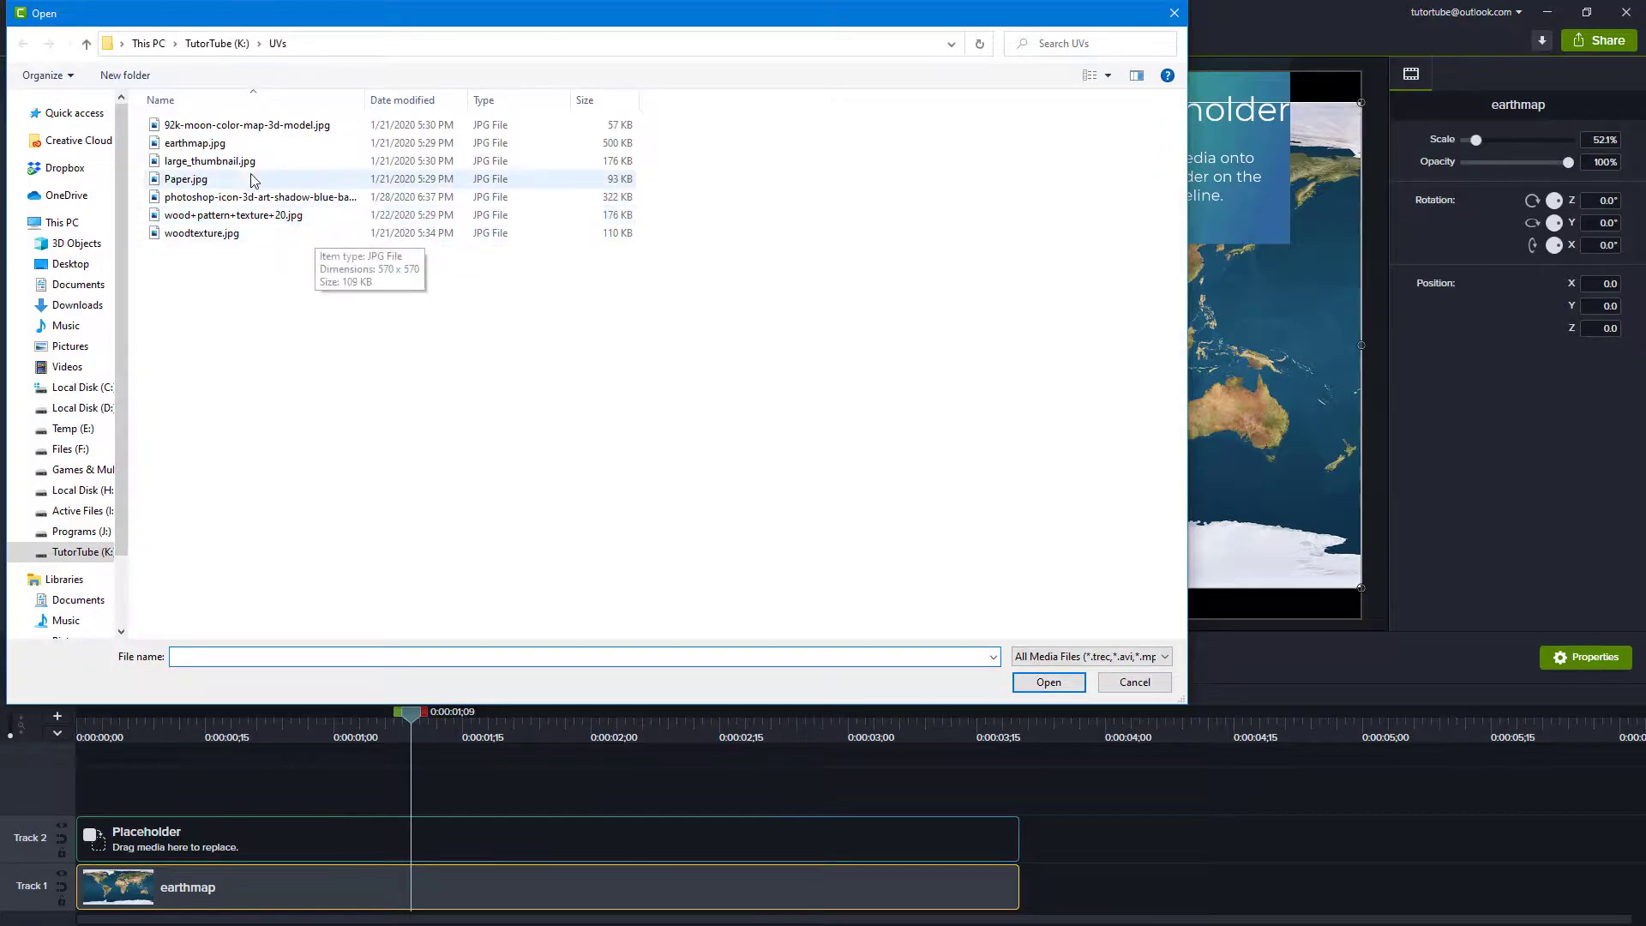
{"action": "double_click", "coordinate": [233, 183]}
{"action": "left_click_drag", "start_coordinate": [184, 291], "coordinate": [156, 836]}
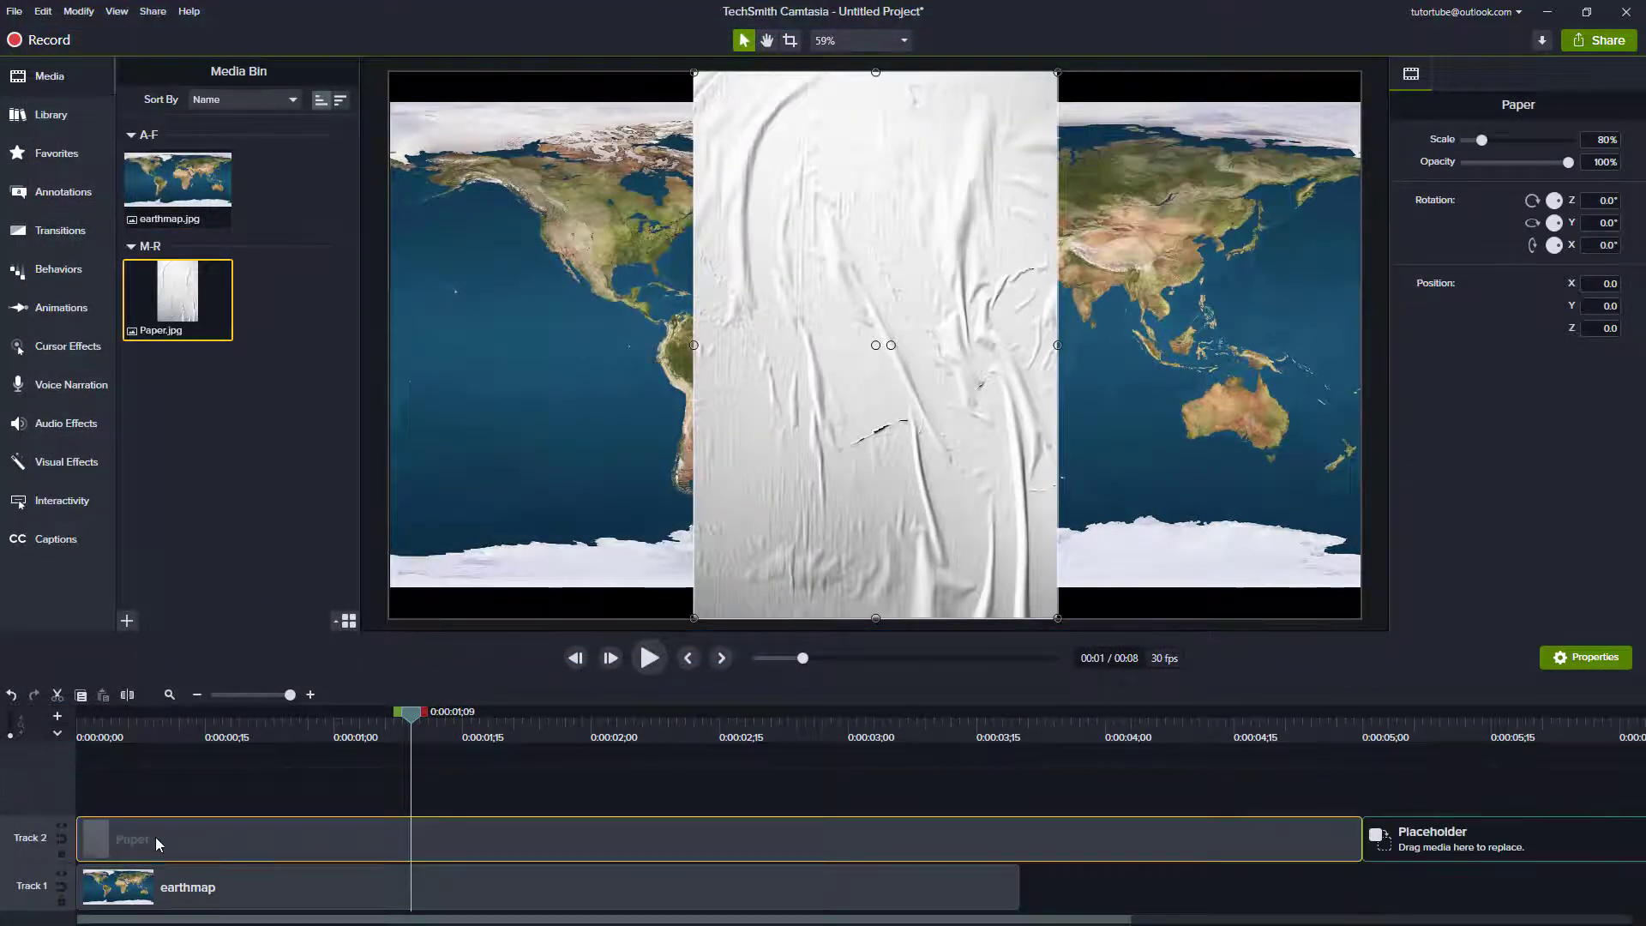
{"action": "key", "text": "ctrl+z"}
{"action": "left_click_drag", "start_coordinate": [177, 292], "coordinate": [283, 831]}
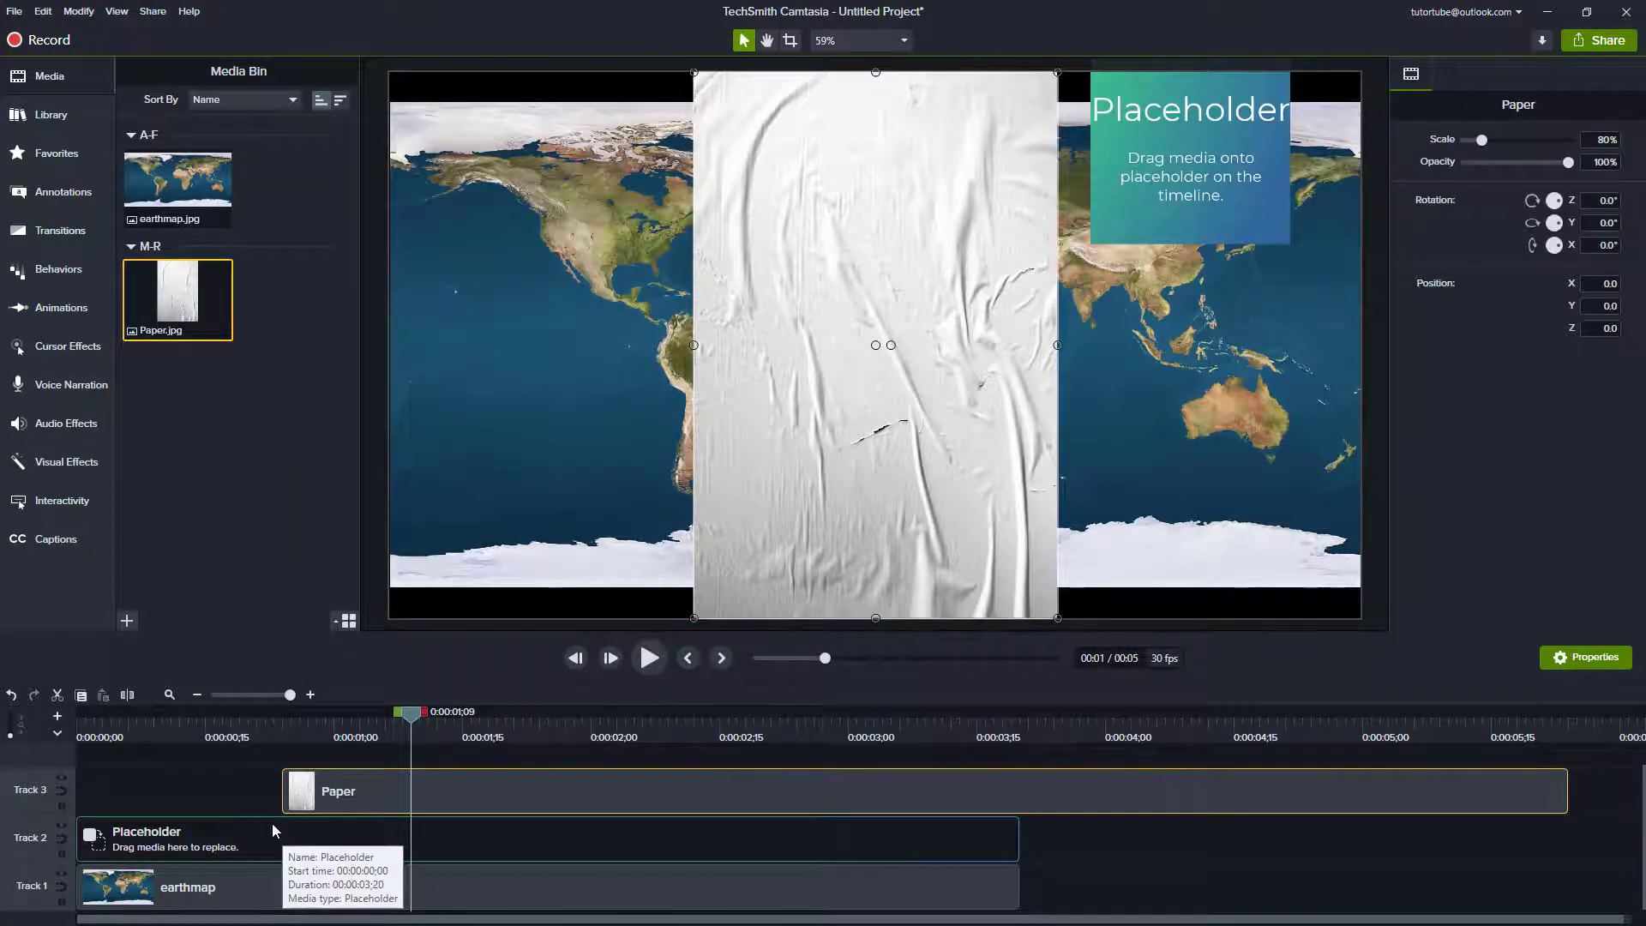
{"action": "key", "text": "ctrl+z"}
Replace the Track 2 placeholder with Paper.jpg, keeping the placeholder's position and duration.
{"action": "left_click_drag", "start_coordinate": [180, 296], "coordinate": [209, 836]}
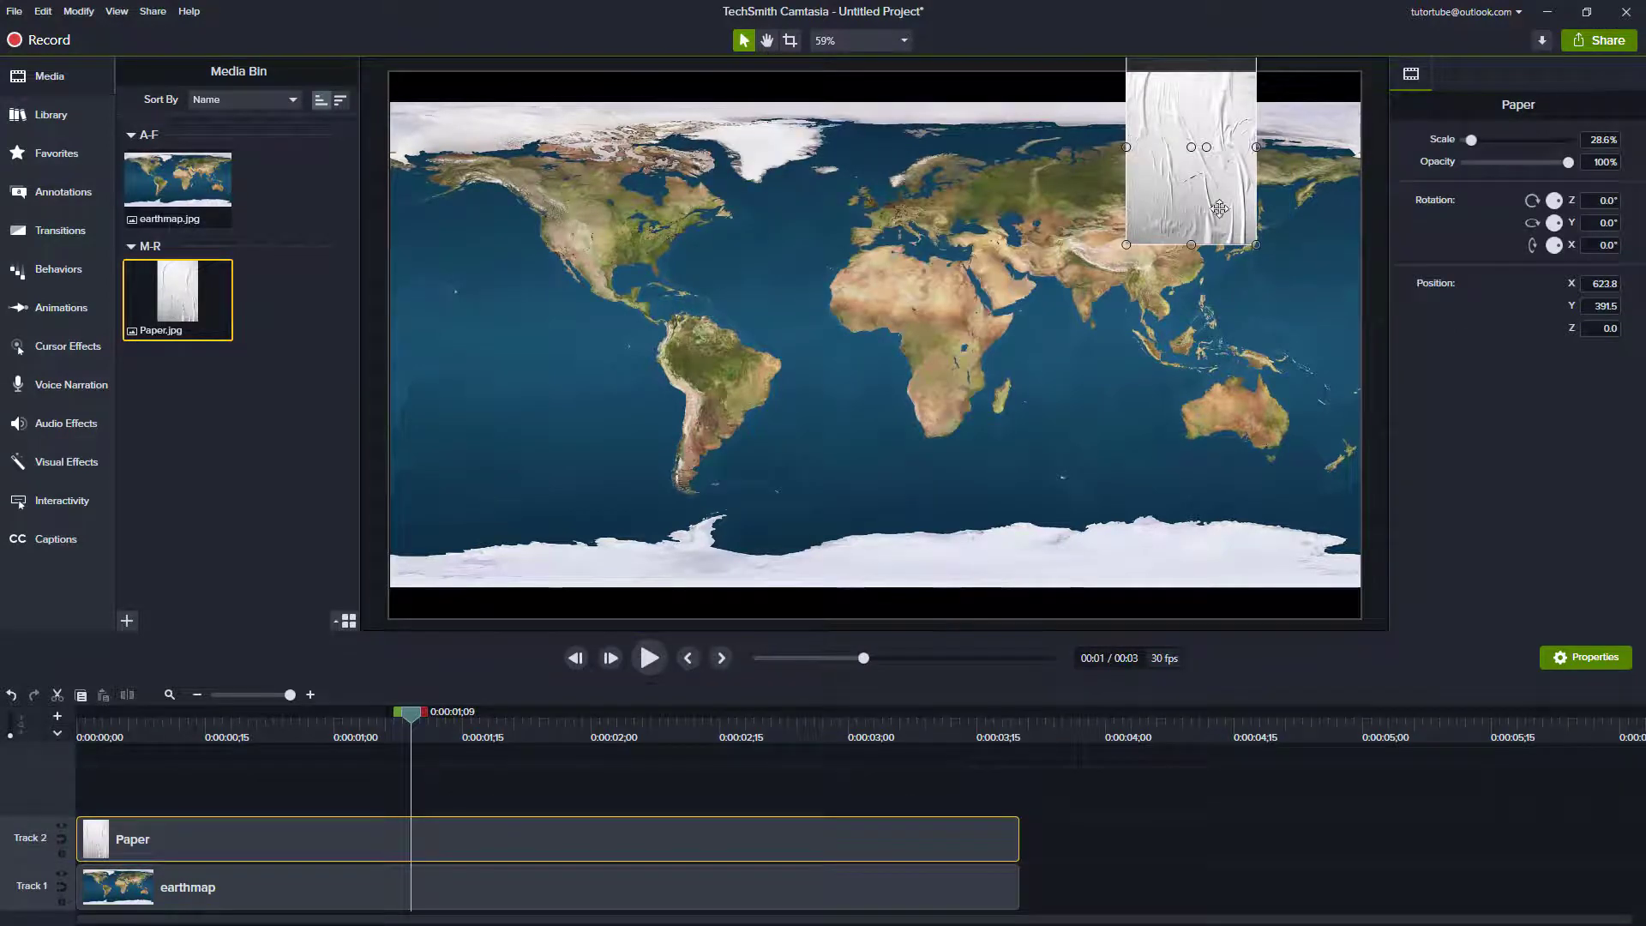